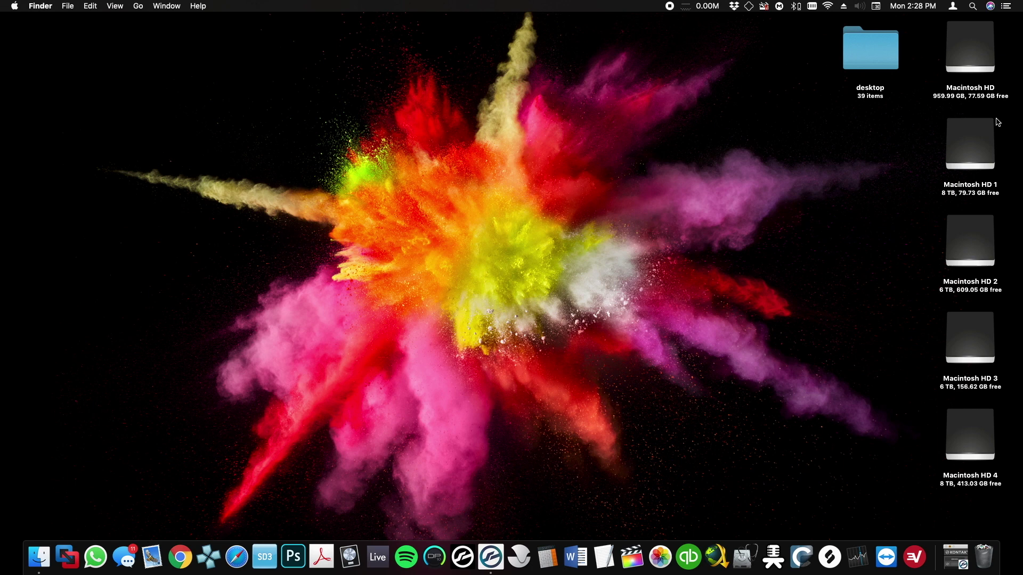
- Browse Macintosh HD > Library > Application Support > Native Instruments > Service Center, then close that window
{"action": "left_click", "coordinate": [970, 40]}
{"action": "double_click", "coordinate": [971, 39]}
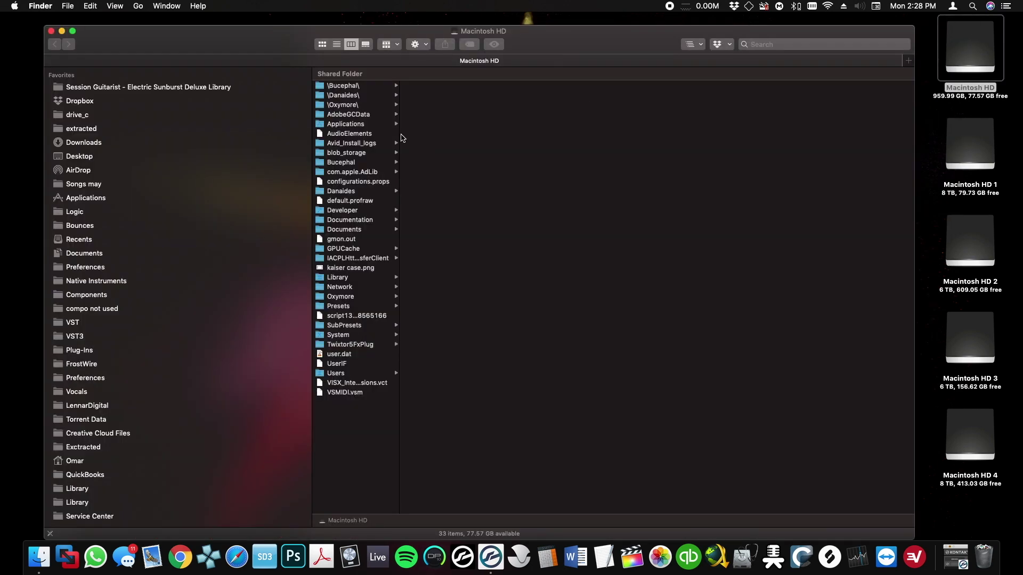
{"action": "left_click", "coordinate": [358, 278]}
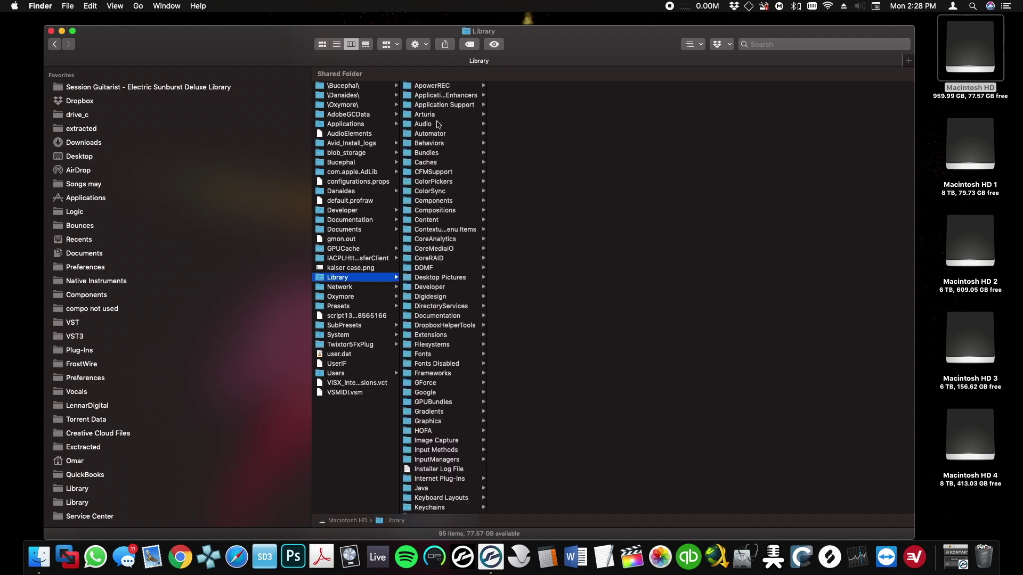
{"action": "left_click", "coordinate": [469, 106]}
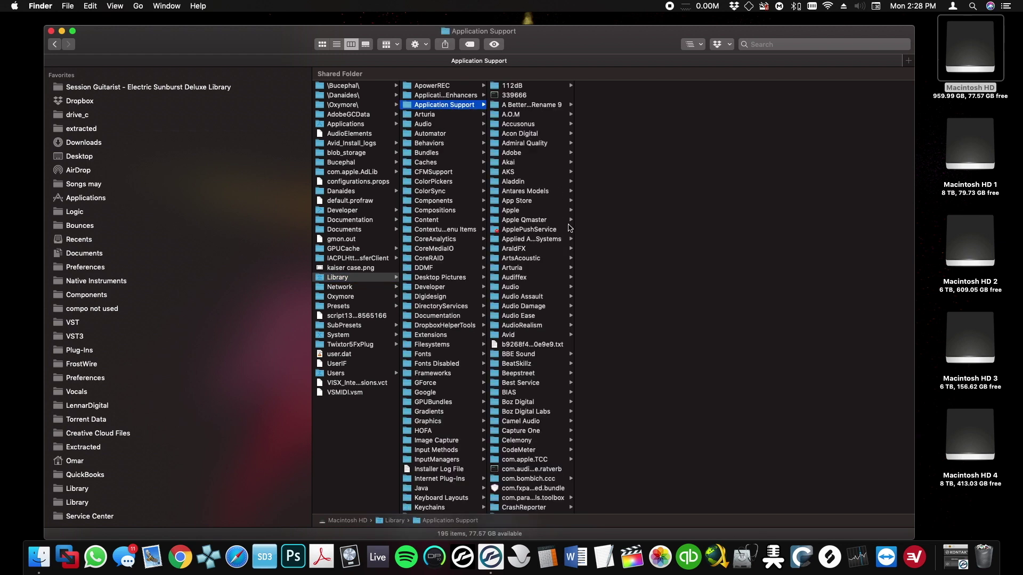
{"action": "key", "text": "Right"}
{"action": "type", "text": "native"}
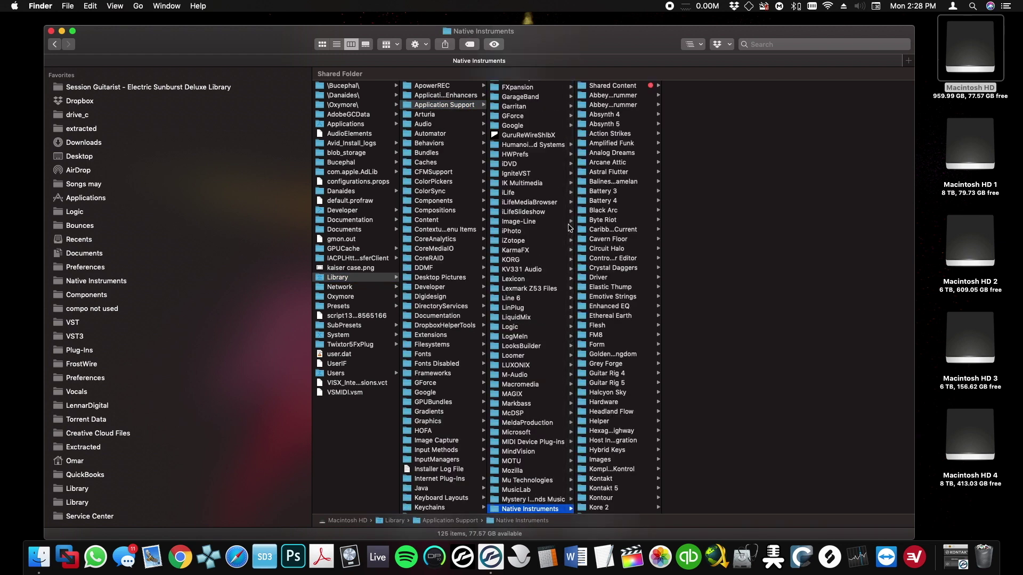
{"action": "key", "text": "Right"}
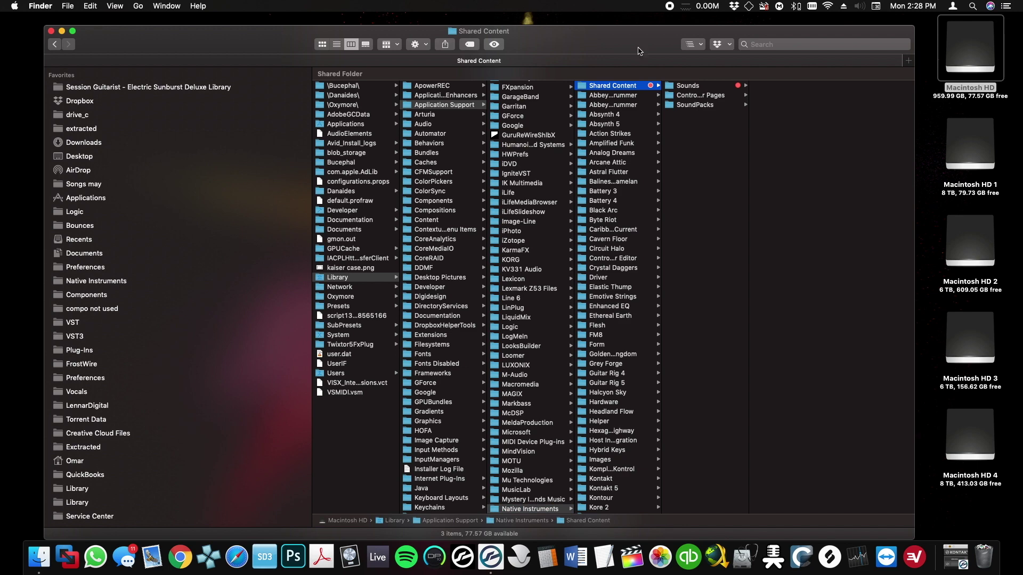
{"action": "type", "text": "service"}
{"action": "scroll", "coordinate": [615, 478], "scroll_direction": "down", "scroll_amount": 3}
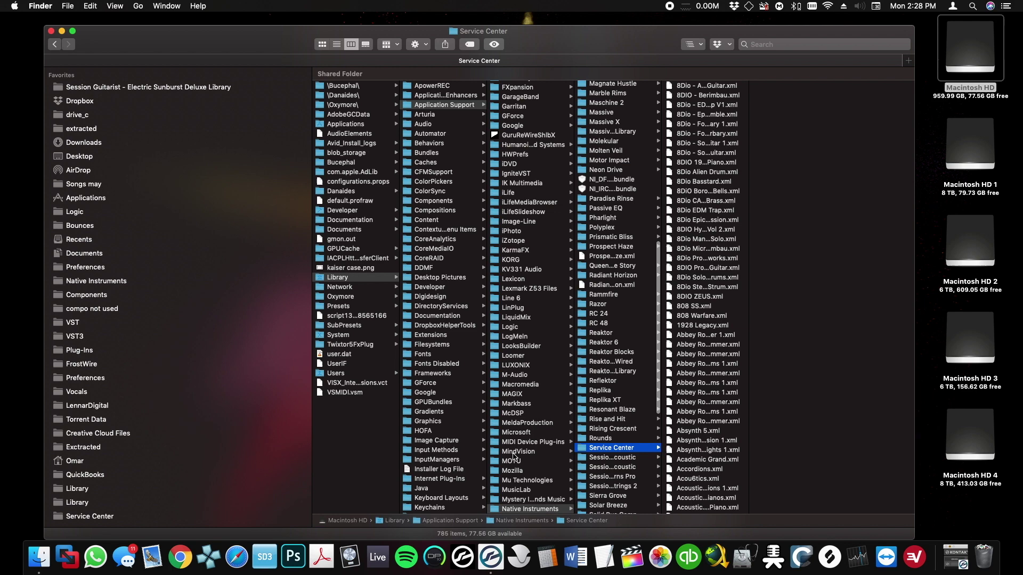
{"action": "scroll", "coordinate": [119, 458], "scroll_direction": "down", "scroll_amount": 6}
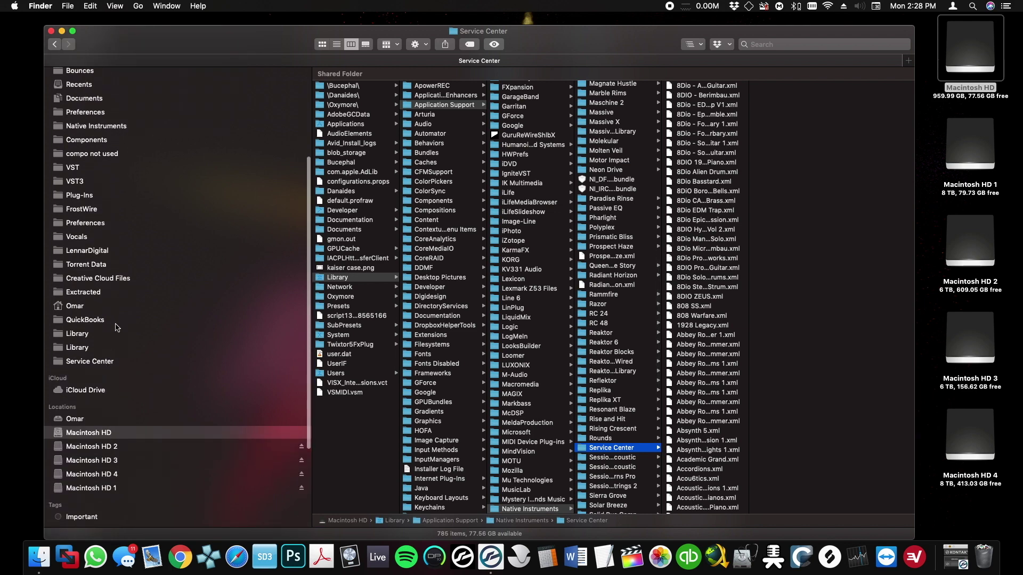
{"action": "left_click", "coordinate": [123, 361]}
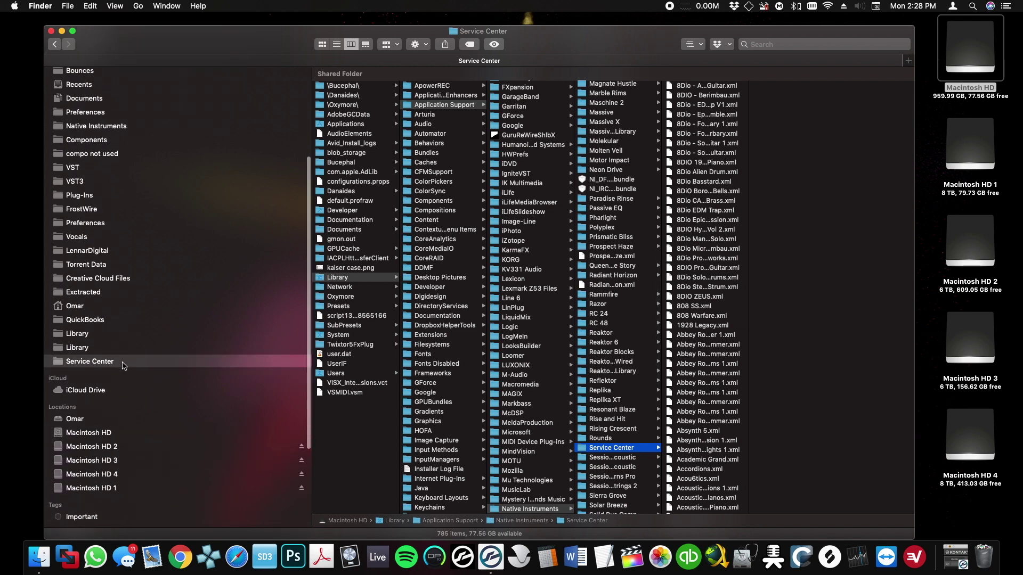
{"action": "left_click", "coordinate": [51, 32]}
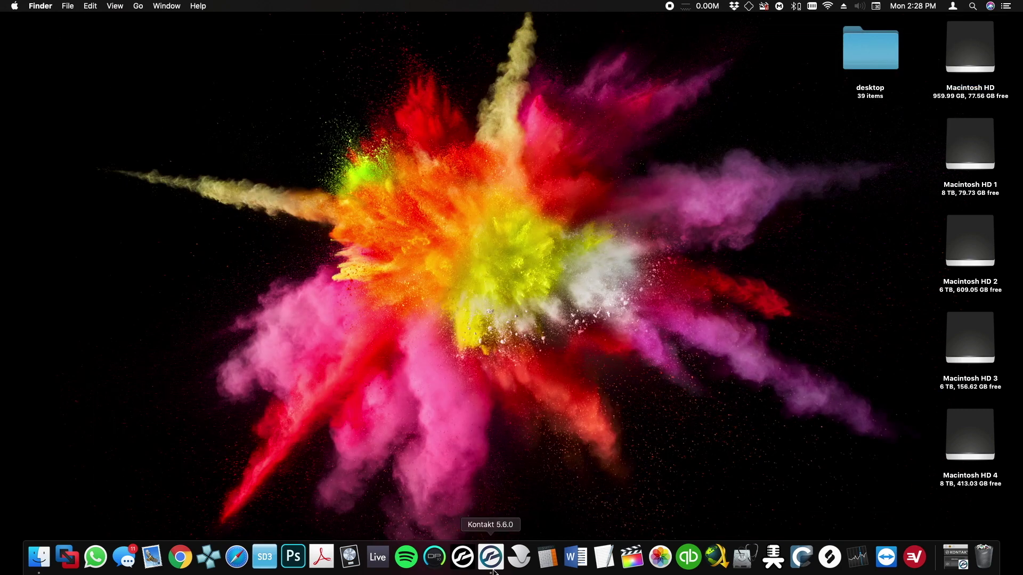
- Launch Kontakt, start Add Library, and navigate to the Session Guitarist library folder
{"action": "left_click", "coordinate": [493, 569]}
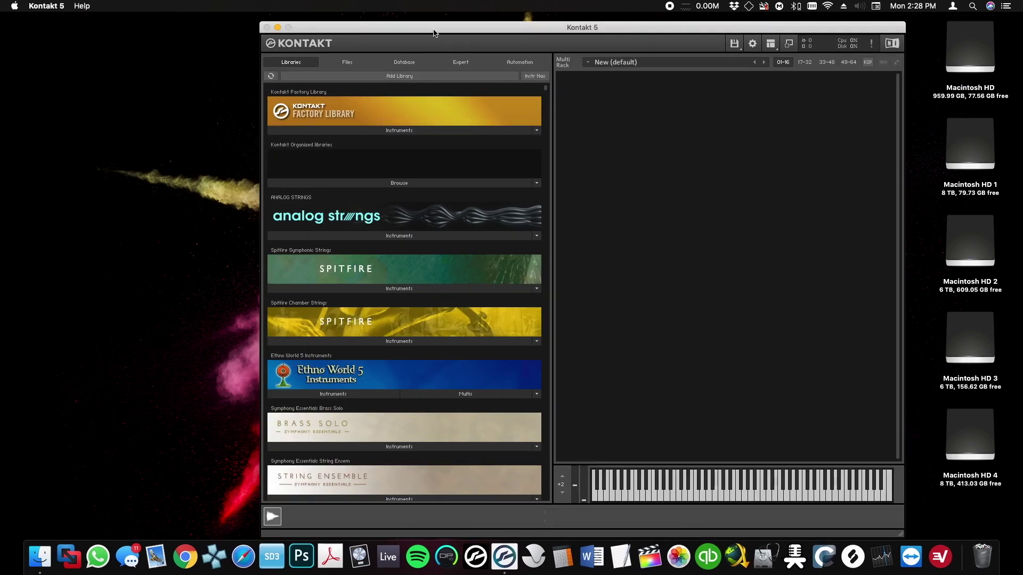
{"action": "left_click_drag", "start_coordinate": [435, 33], "coordinate": [338, 32]}
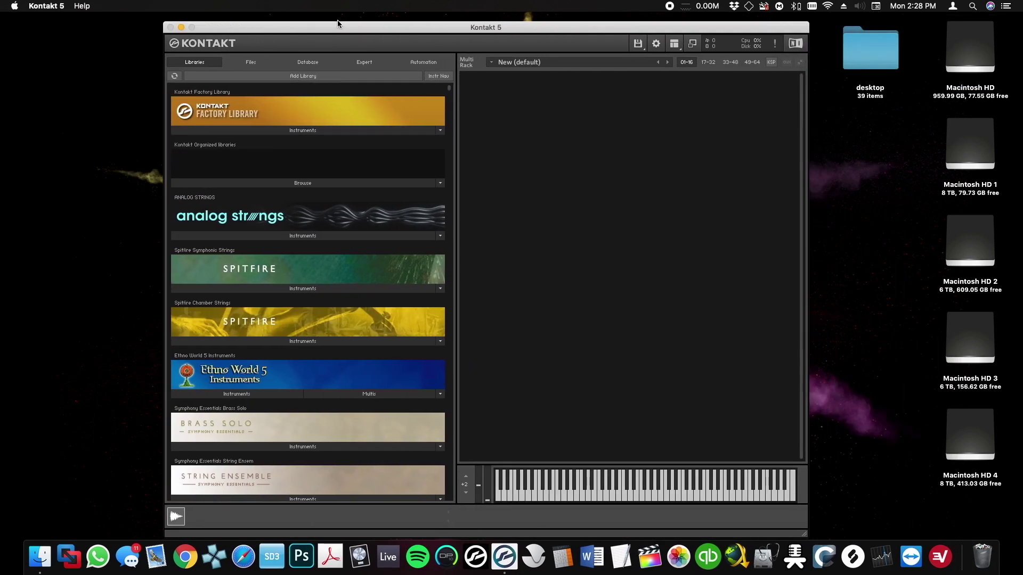
{"action": "left_click", "coordinate": [253, 76]}
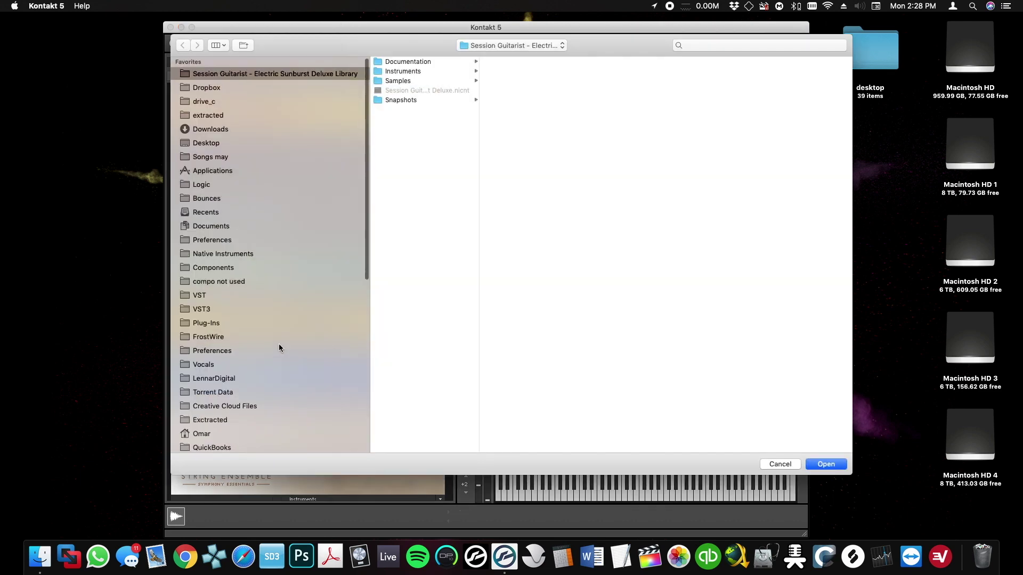
{"action": "scroll", "coordinate": [279, 348], "scroll_direction": "down", "scroll_amount": 10}
{"action": "scroll", "coordinate": [261, 133], "scroll_direction": "up", "scroll_amount": 5}
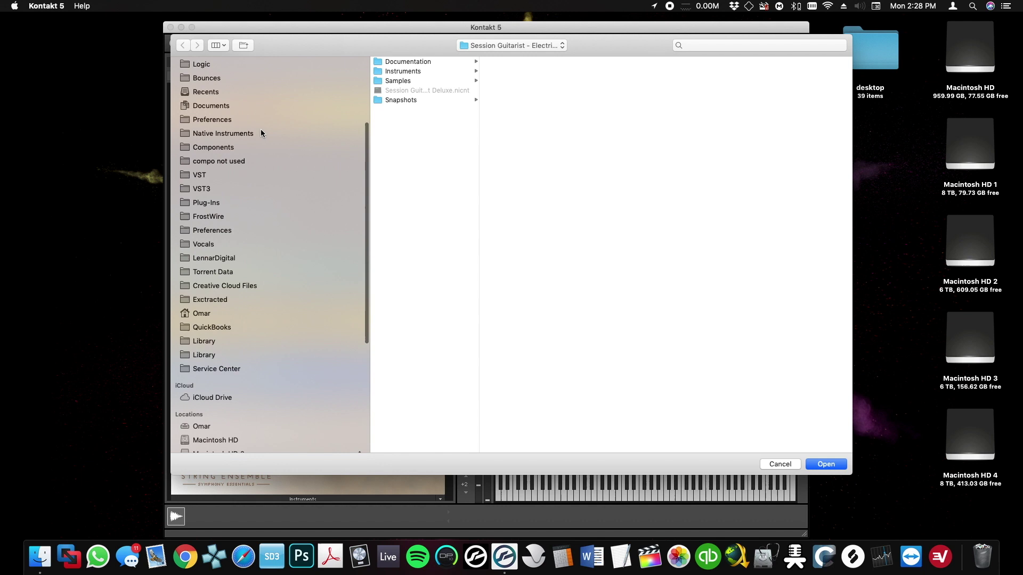
{"action": "scroll", "coordinate": [265, 114], "scroll_direction": "up", "scroll_amount": 5}
{"action": "left_click", "coordinate": [235, 89]}
{"action": "left_click", "coordinate": [235, 76]}
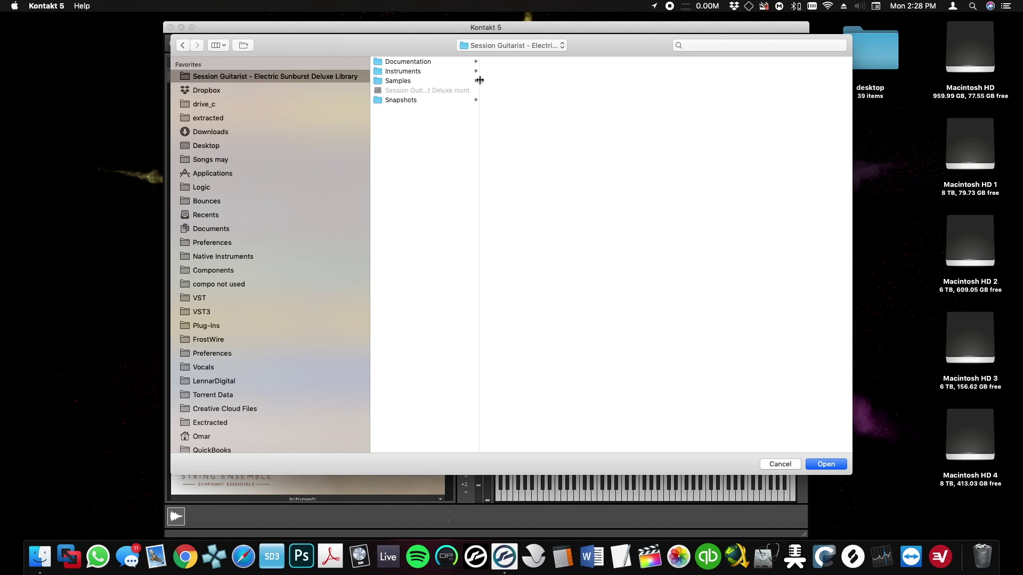
- Choose the Session Guitarist – Electric Sunburst Deluxe Library folder, authorising with the admin password
{"action": "left_click_drag", "start_coordinate": [480, 80], "coordinate": [558, 79]}
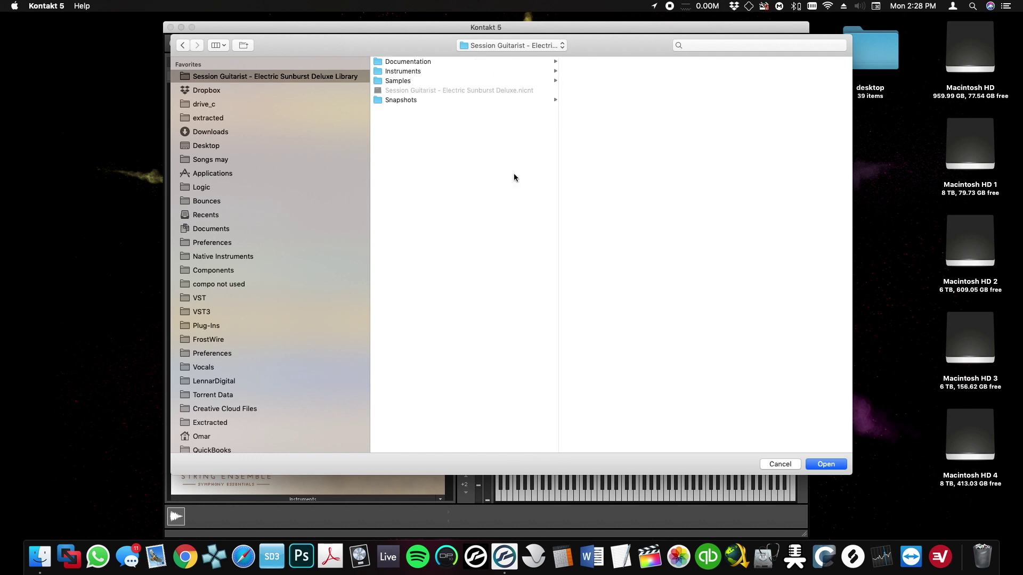
{"action": "left_click", "coordinate": [833, 467]}
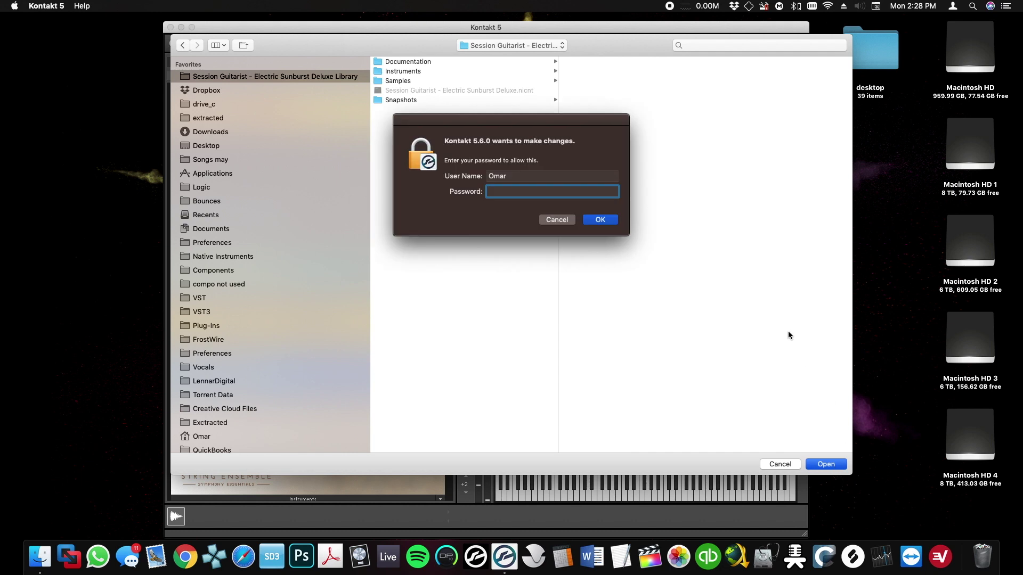
{"action": "key", "text": "Return"}
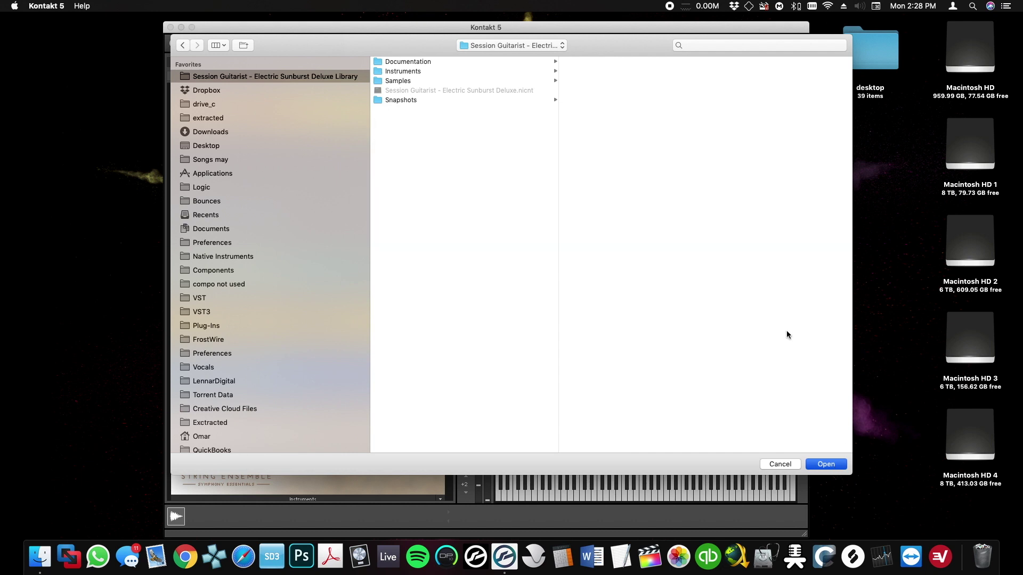
{"action": "left_click", "coordinate": [826, 465]}
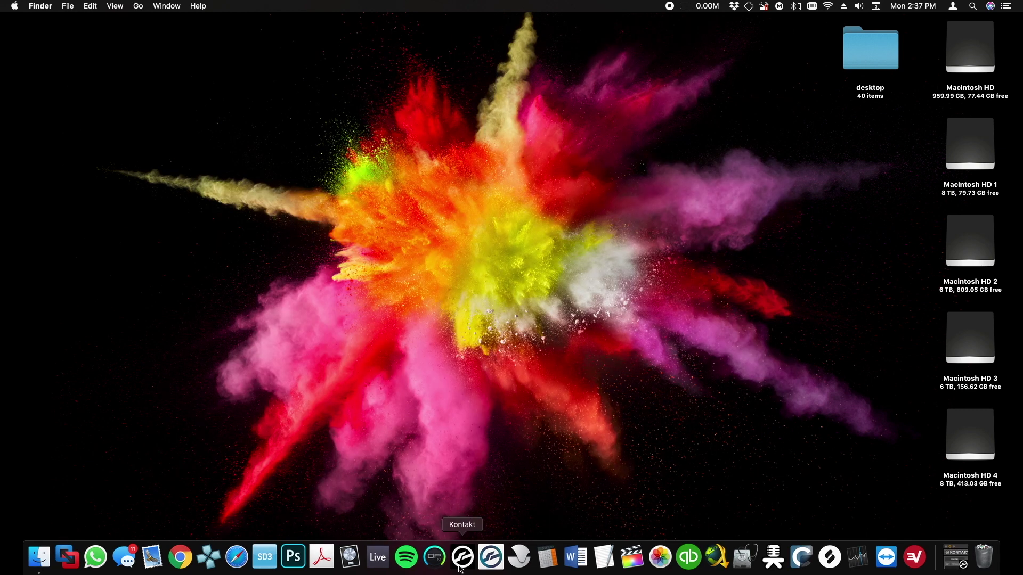
- Relaunch Kontakt and scroll through its Libraries list
{"action": "left_click", "coordinate": [460, 567]}
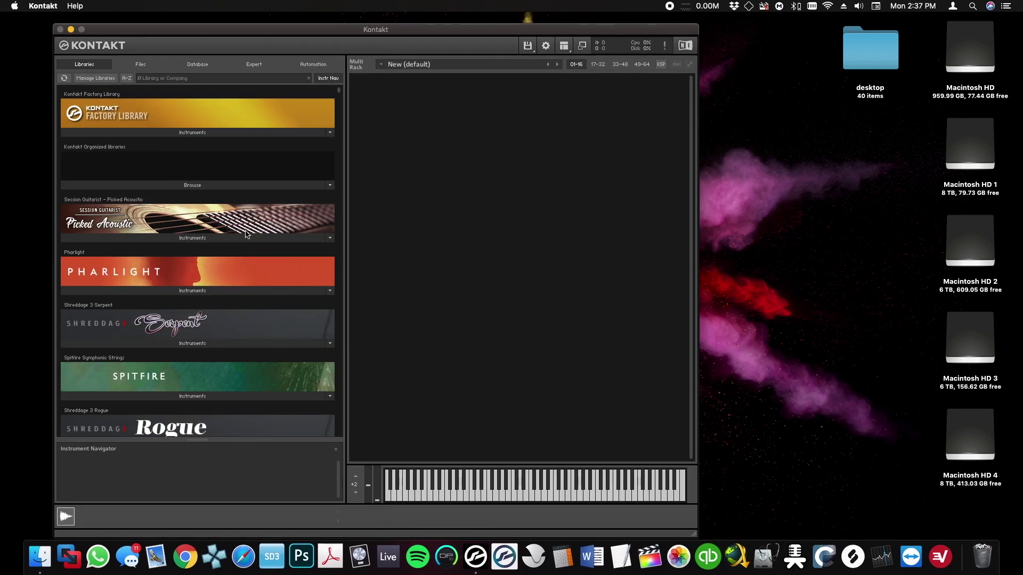
{"action": "scroll", "coordinate": [247, 234], "scroll_direction": "down", "scroll_amount": 2}
{"action": "scroll", "coordinate": [247, 234], "scroll_direction": "down", "scroll_amount": 20}
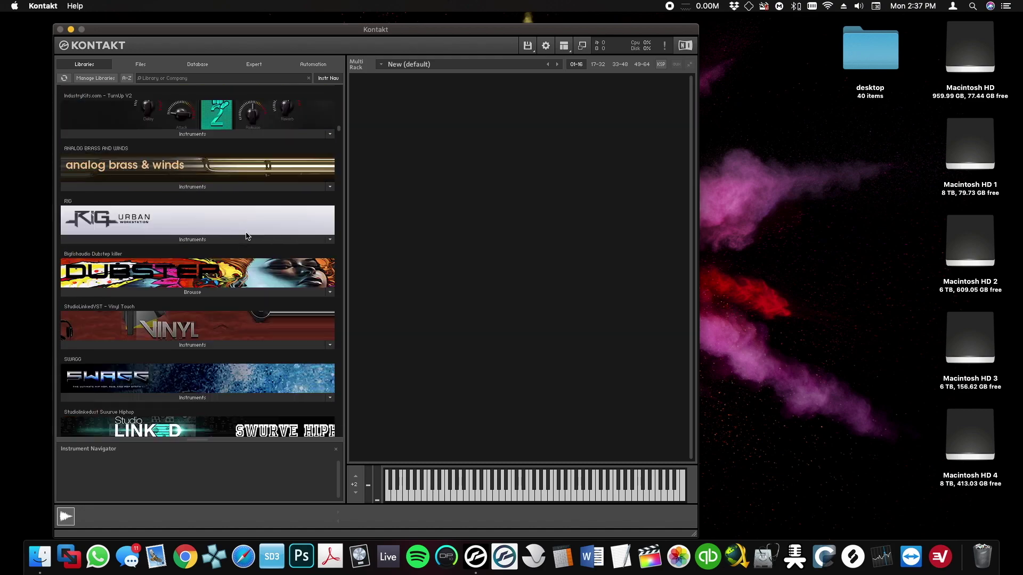
{"action": "scroll", "coordinate": [246, 236], "scroll_direction": "down", "scroll_amount": 20}
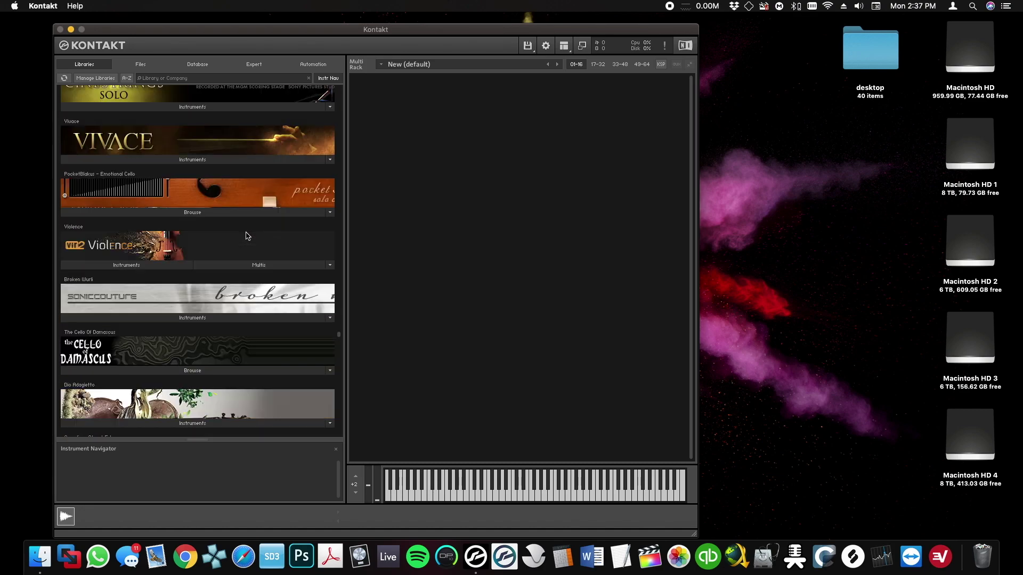
{"action": "scroll", "coordinate": [247, 237], "scroll_direction": "up", "scroll_amount": 20}
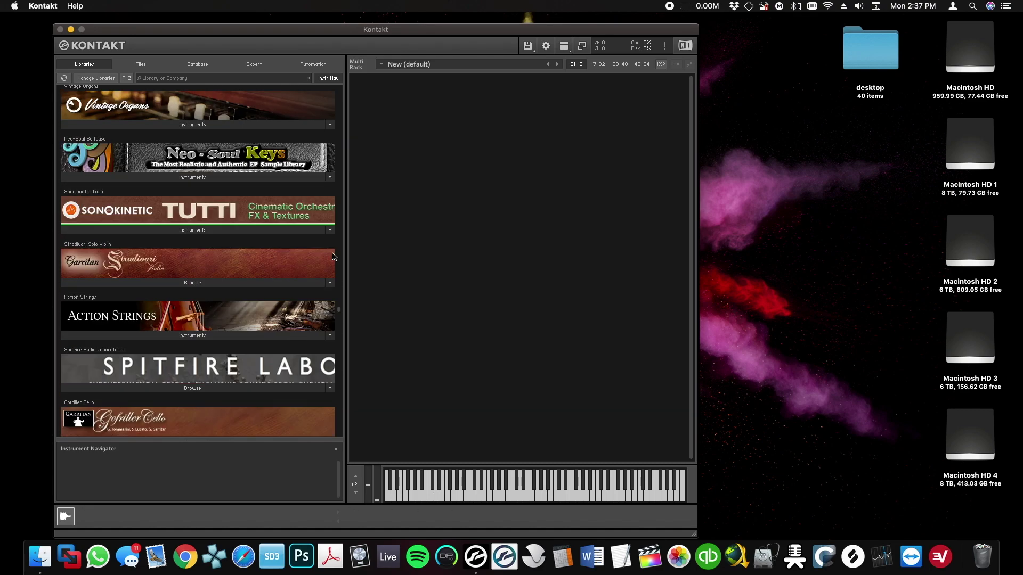
- Filter the Libraries by 'deluxe', then delete the search term
{"action": "left_click", "coordinate": [144, 80]}
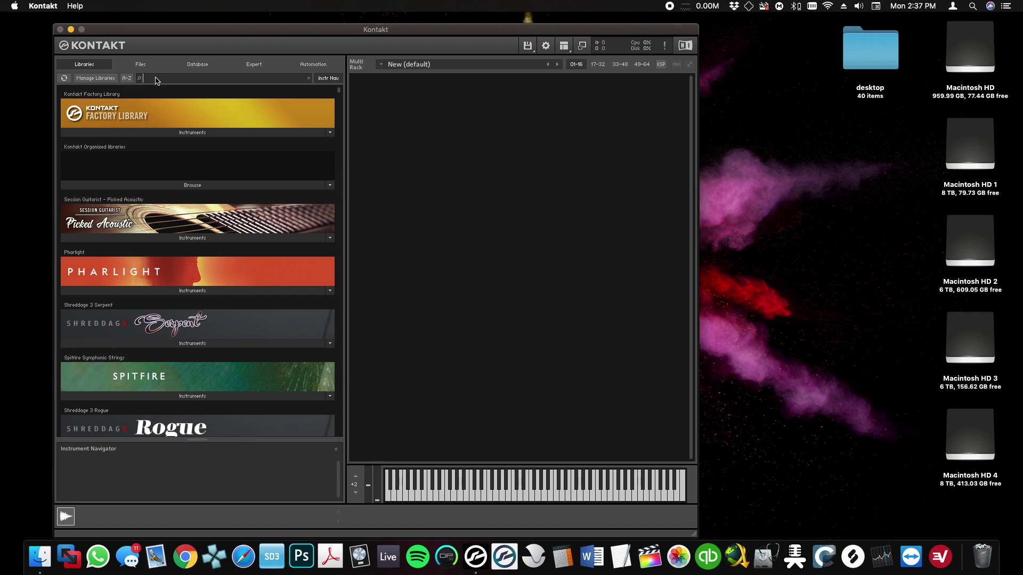
{"action": "type", "text": "delux"}
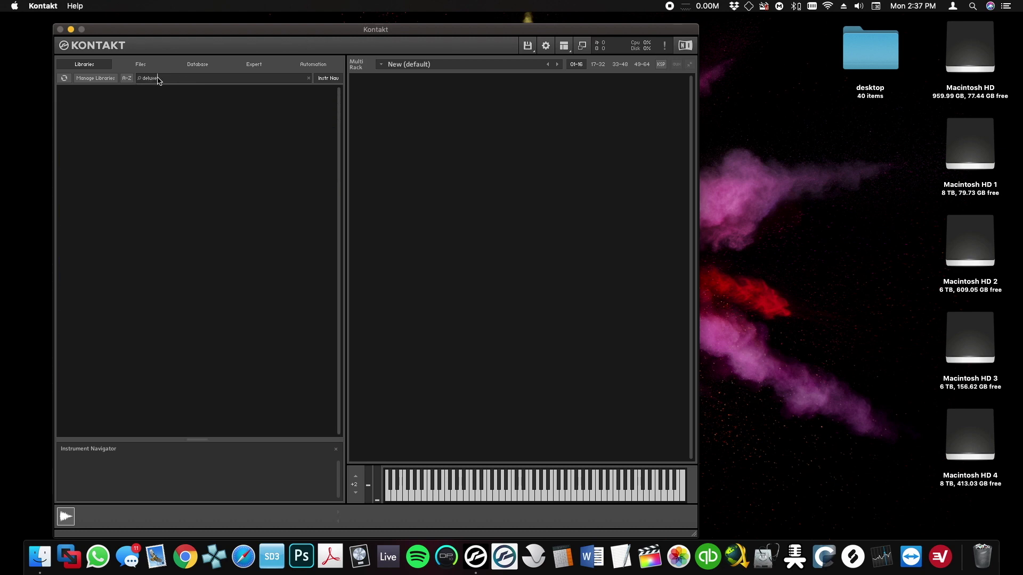
{"action": "type", "text": "e"}
{"action": "key", "text": "super+a"}
{"action": "key", "text": "BackSpace"}
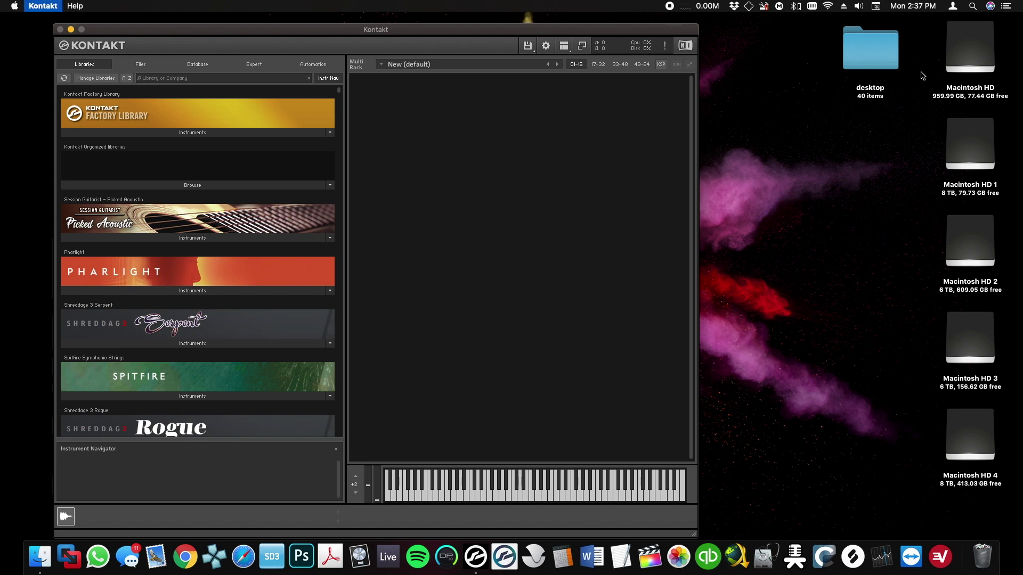
- From Macintosh HD go to Service Center and select Session Guitarist - Electric Sunburst.xml to preview it
{"action": "left_click", "coordinate": [973, 49]}
{"action": "double_click", "coordinate": [973, 49]}
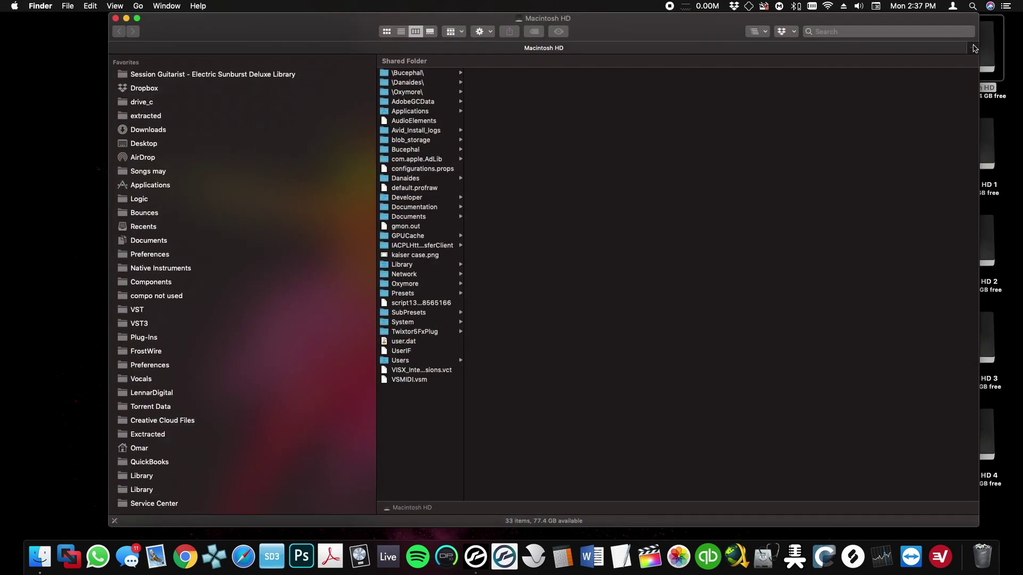
{"action": "scroll", "coordinate": [166, 488], "scroll_direction": "down", "scroll_amount": 5}
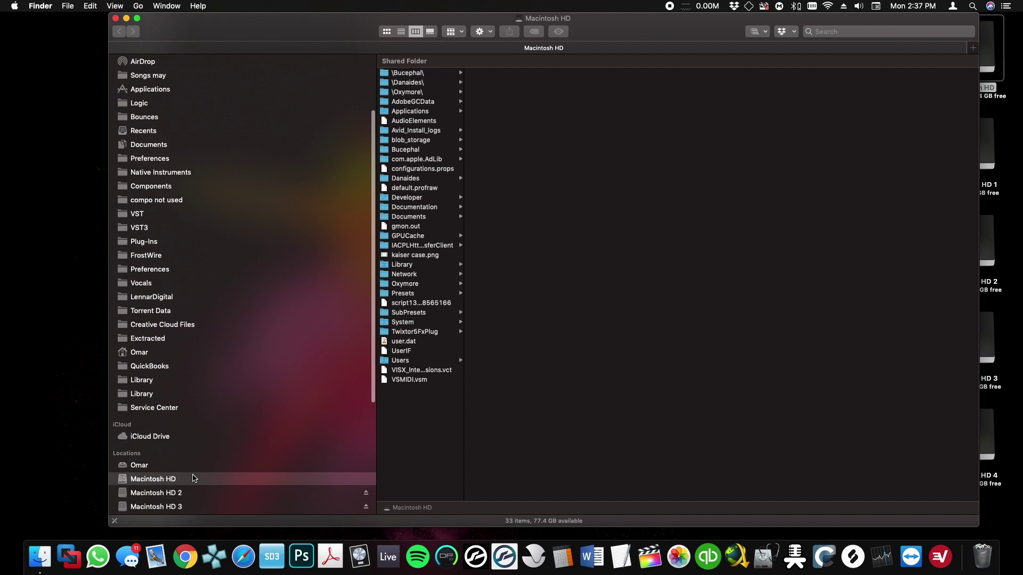
{"action": "left_click", "coordinate": [192, 408]}
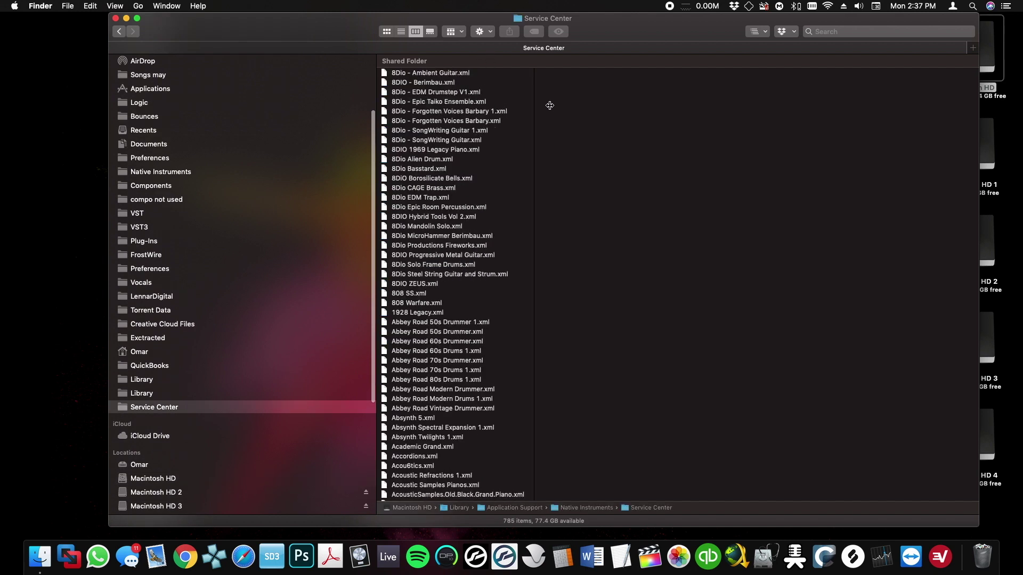
{"action": "scroll", "coordinate": [471, 246], "scroll_direction": "down", "scroll_amount": 3}
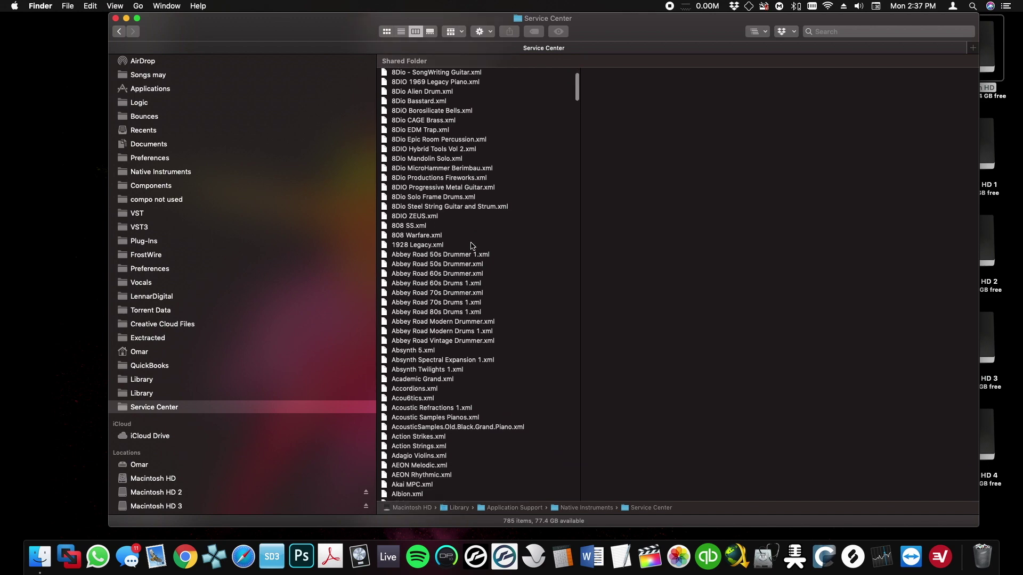
{"action": "key", "text": "Down"}
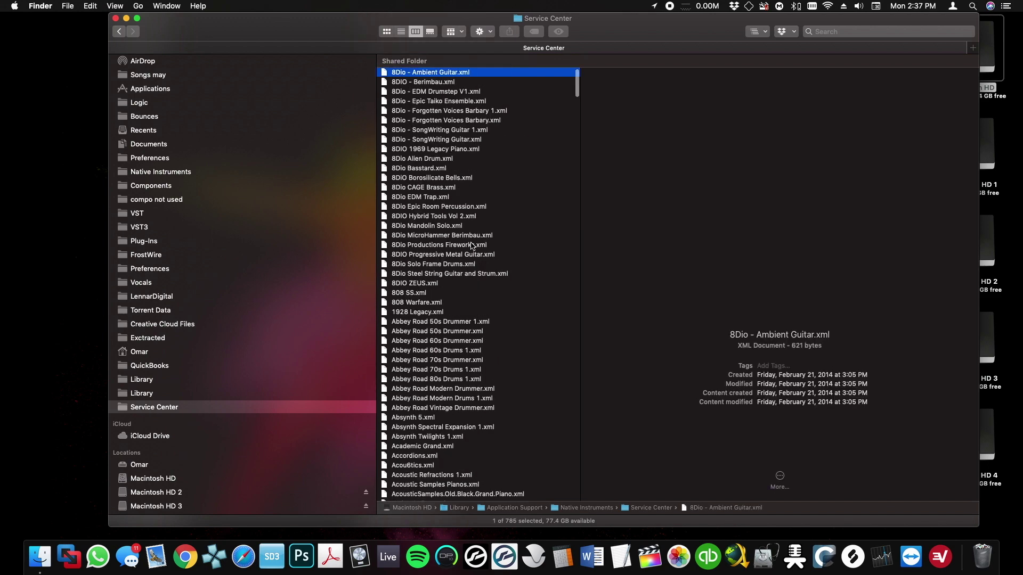
{"action": "type", "text": "se"}
{"action": "scroll", "coordinate": [519, 274], "scroll_direction": "down", "scroll_amount": 5}
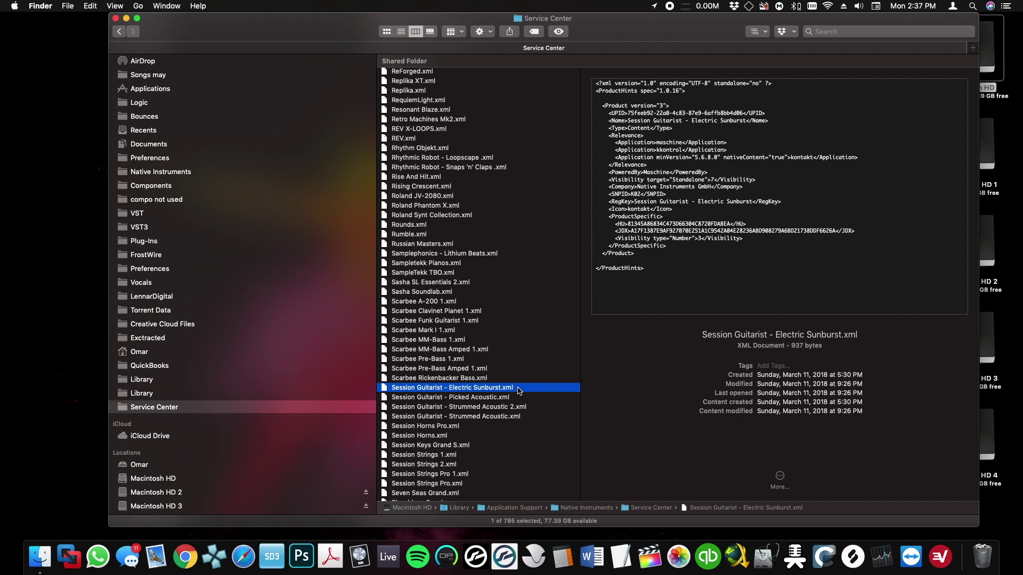
- Open Session Guitarist - Electric Sunburst.xml in TextEdit on the left, moving the Service Center window down
{"action": "left_click_drag", "start_coordinate": [520, 391], "coordinate": [625, 562]}
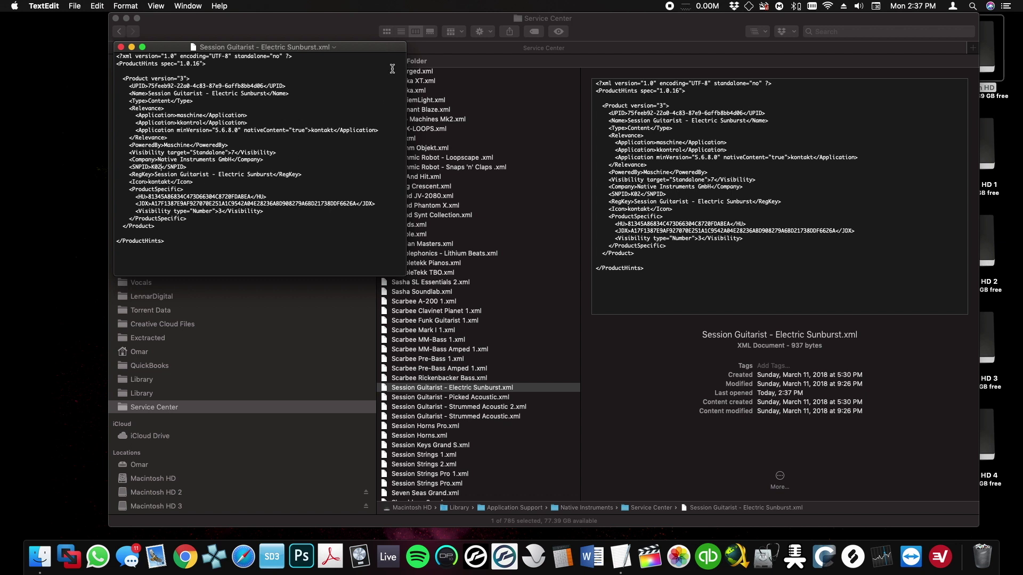
{"action": "left_click_drag", "start_coordinate": [326, 48], "coordinate": [258, 48]}
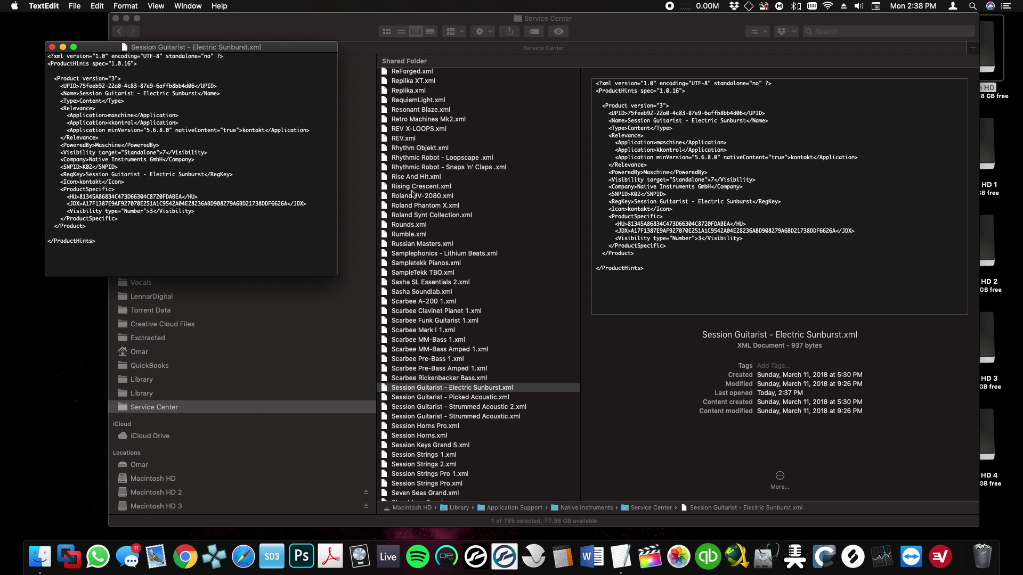
{"action": "left_click_drag", "start_coordinate": [648, 24], "coordinate": [549, 469]}
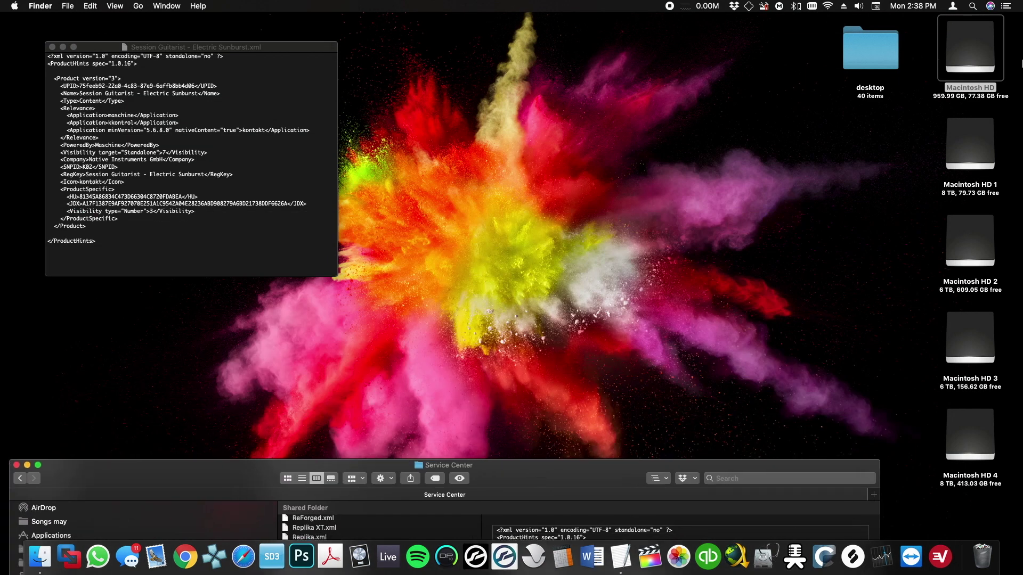
- On Macintosh HD 1, open the Deluxe Library folder and send Session Guitarist - Electric Sunburst Deluxe.nicnt to TextEdit
{"action": "double_click", "coordinate": [981, 135]}
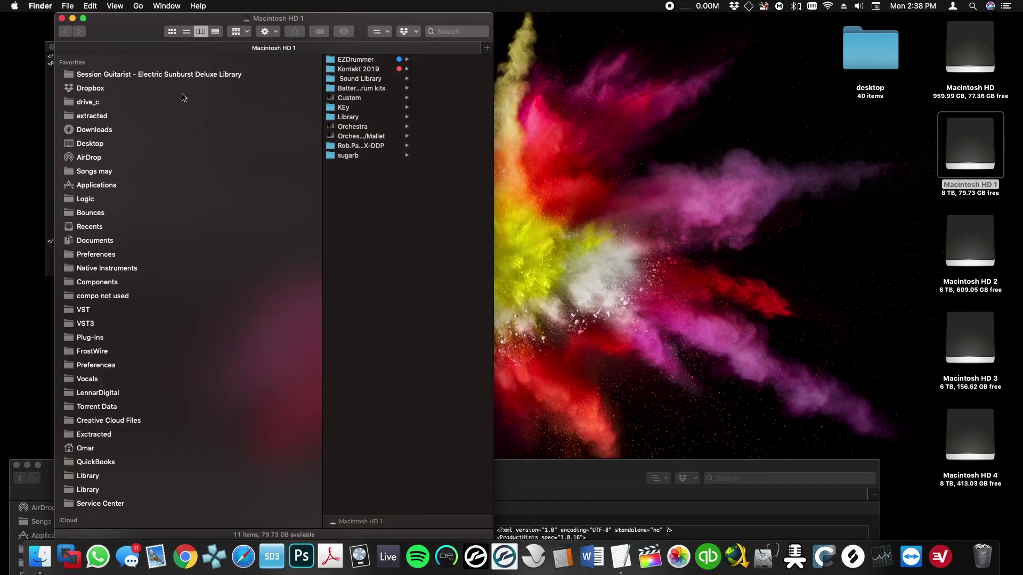
{"action": "left_click_drag", "start_coordinate": [135, 25], "coordinate": [493, 24]}
{"action": "left_click", "coordinate": [595, 75]}
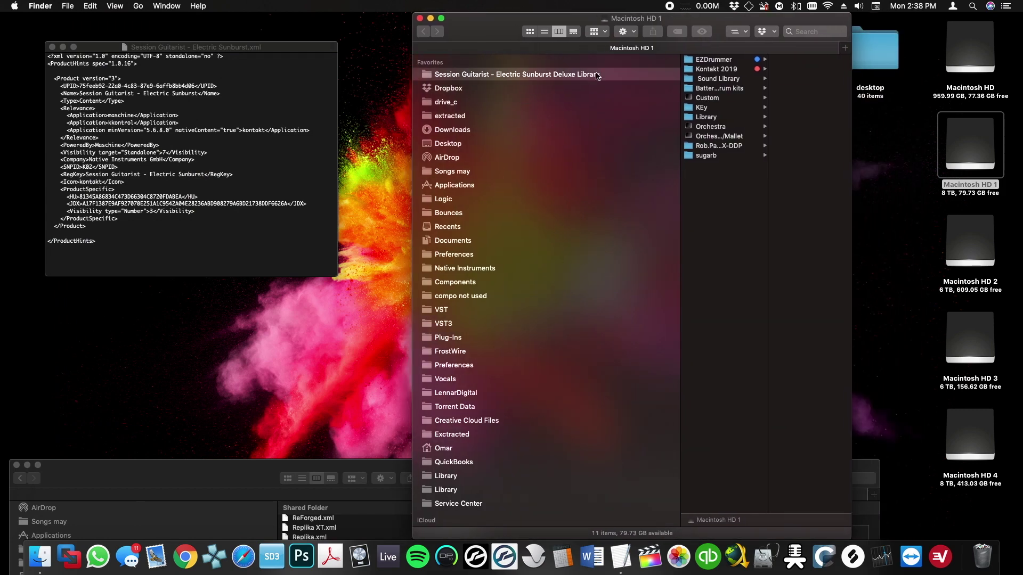
{"action": "left_click", "coordinate": [757, 89]}
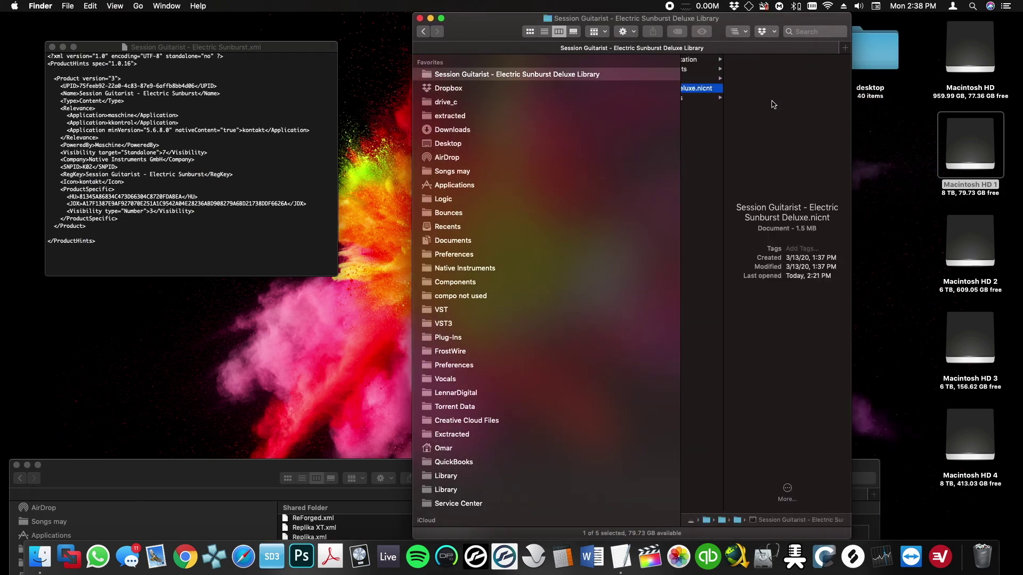
{"action": "double_click", "coordinate": [722, 111]}
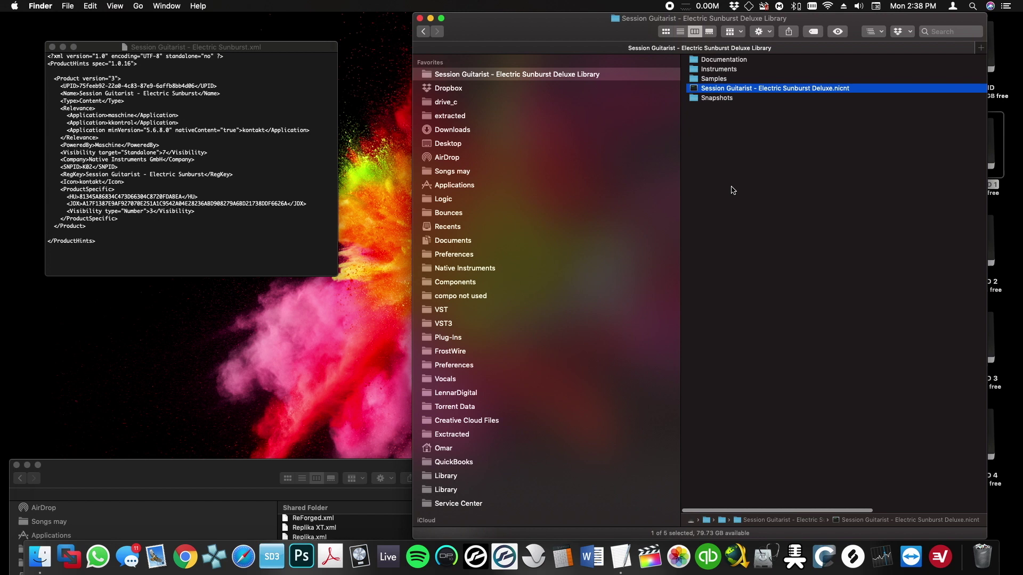
{"action": "left_click_drag", "start_coordinate": [687, 90], "coordinate": [666, 421]}
- Place the .nicnt text beside the XML and select the K02 value in the SNPID line
{"action": "key", "text": "super+Tab"}
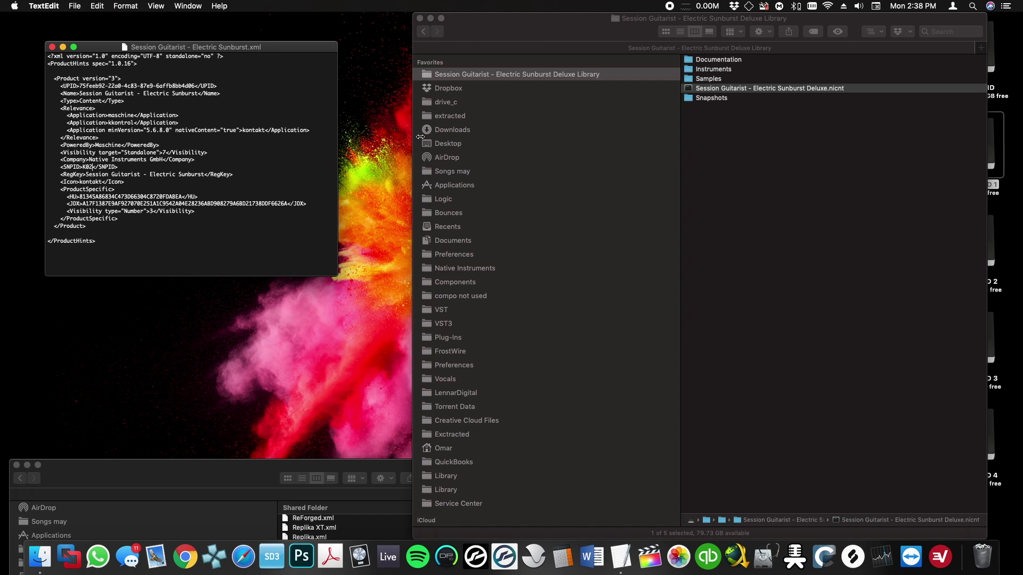
{"action": "left_click_drag", "start_coordinate": [272, 85], "coordinate": [554, 86]}
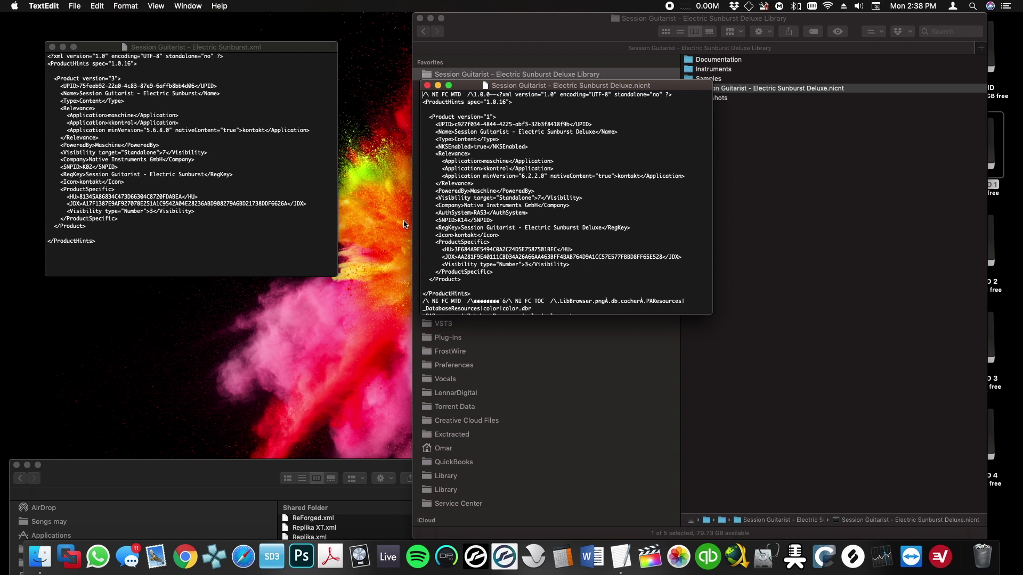
{"action": "left_click", "coordinate": [93, 170]}
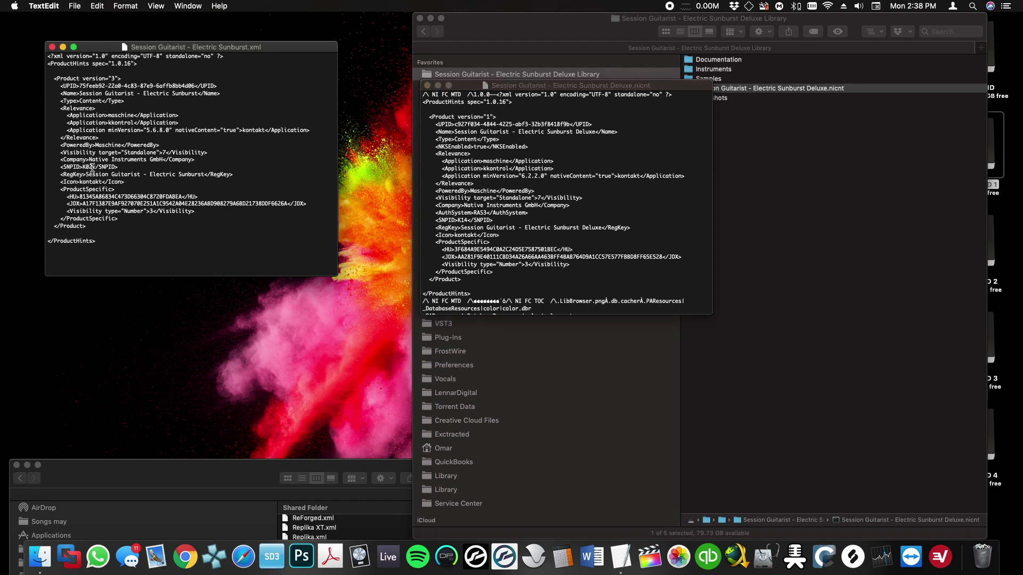
{"action": "double_click", "coordinate": [87, 167]}
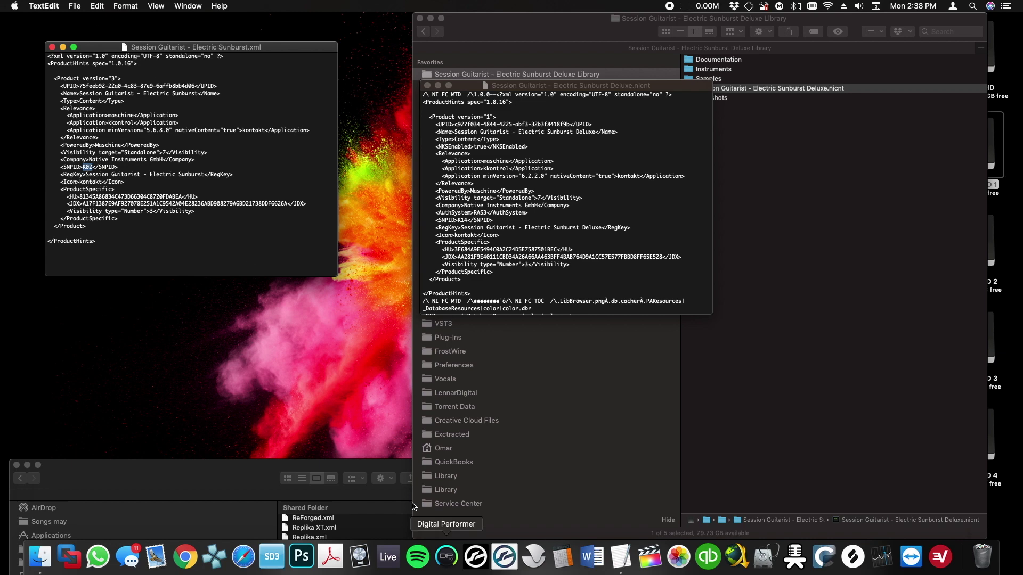
- Close the Electric Sunburst XML and the .nicnt documents, moving the library folder window left
{"action": "left_click", "coordinate": [52, 47]}
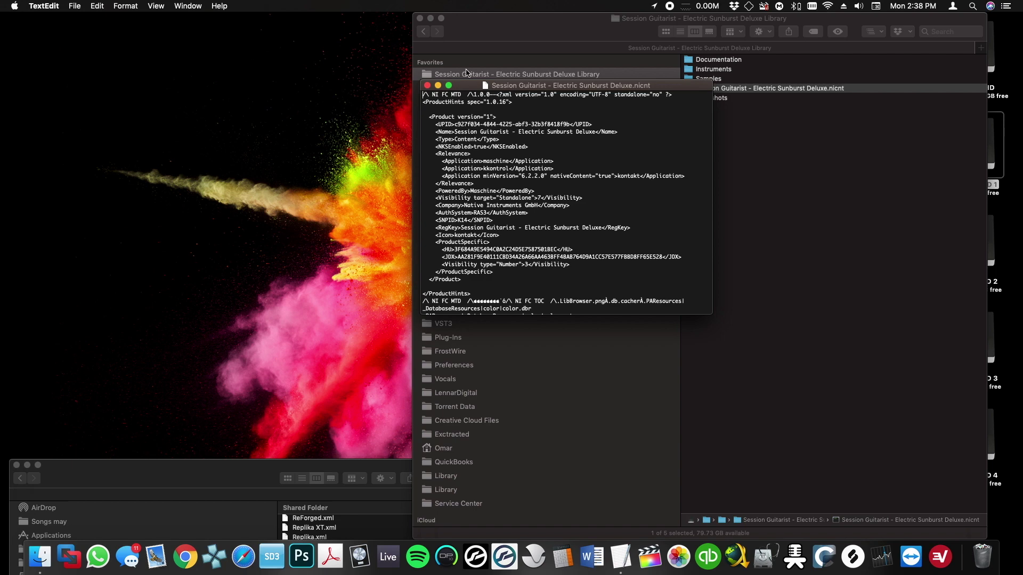
{"action": "left_click", "coordinate": [426, 85]}
{"action": "left_click_drag", "start_coordinate": [506, 24], "coordinate": [269, 24]}
{"action": "scroll", "coordinate": [254, 322], "scroll_direction": "down", "scroll_amount": 8}
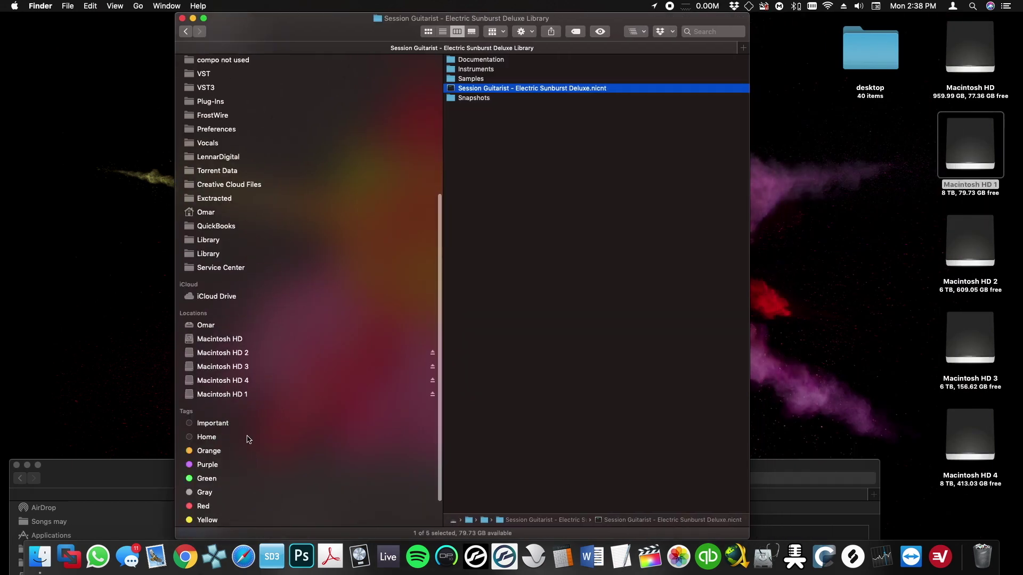
- Copy 8Dio - Ambient Guitar.xml from the Service Center folder onto the desktop
{"action": "left_click", "coordinate": [246, 268]}
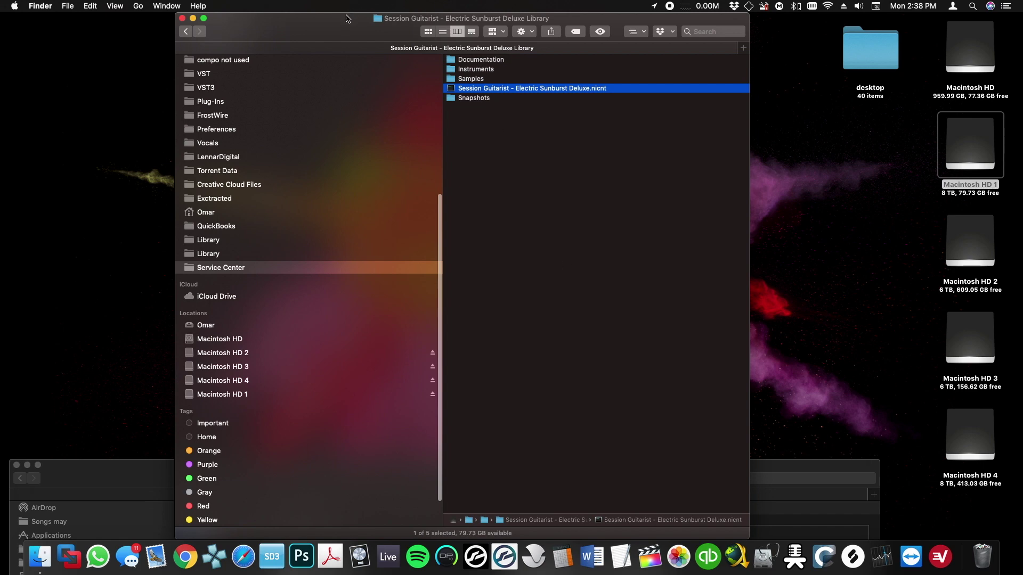
{"action": "left_click_drag", "start_coordinate": [346, 18], "coordinate": [276, 18]}
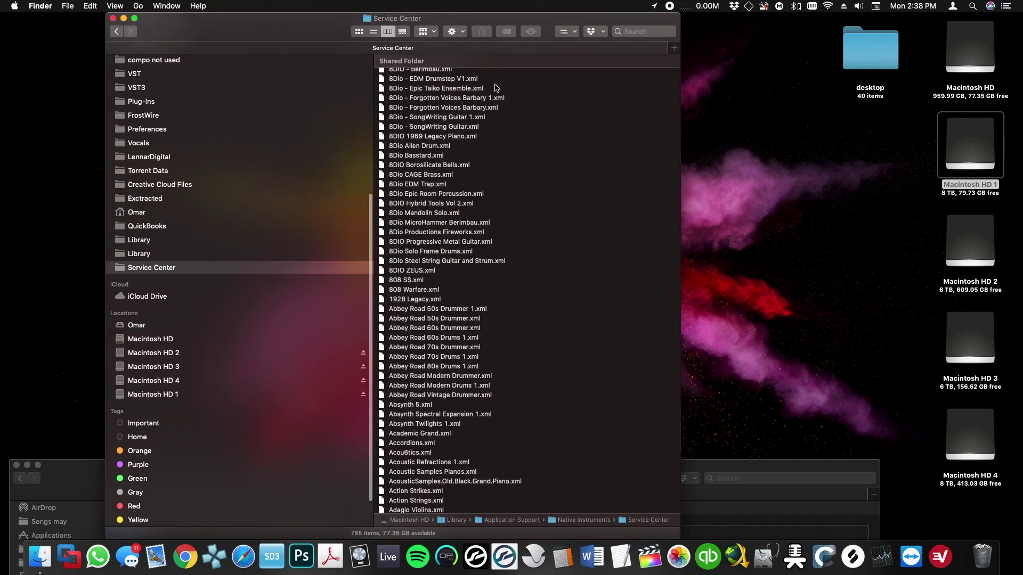
{"action": "scroll", "coordinate": [500, 109], "scroll_direction": "up", "scroll_amount": 2}
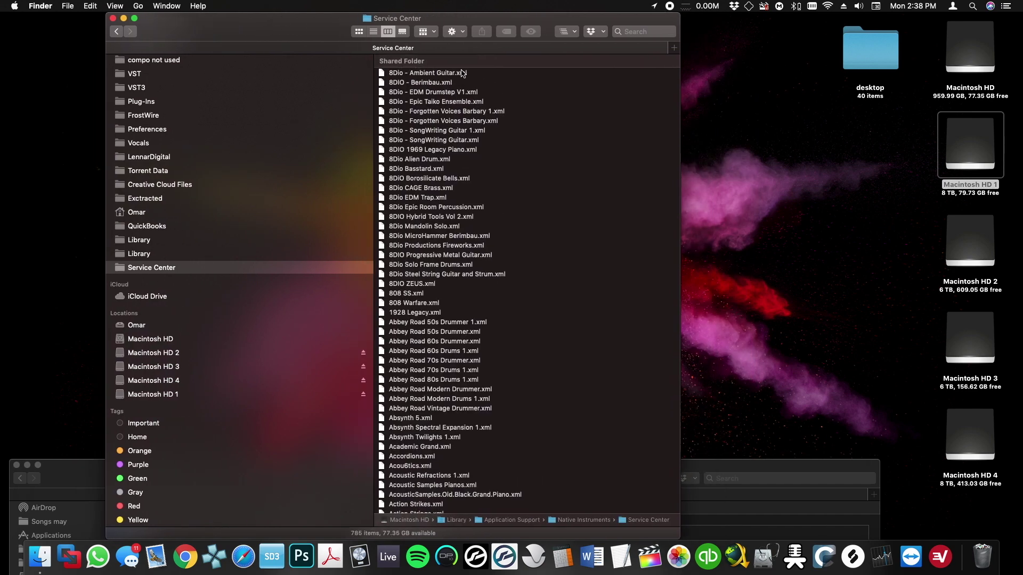
{"action": "left_click_drag", "start_coordinate": [462, 74], "coordinate": [491, 74]}
{"action": "left_click", "coordinate": [491, 75]}
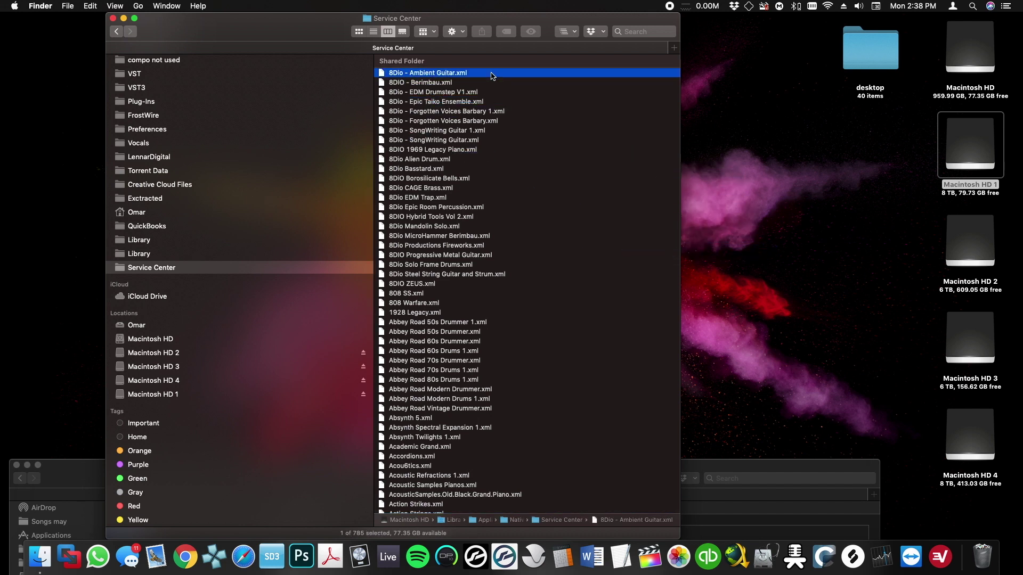
{"action": "left_click", "coordinate": [754, 208]}
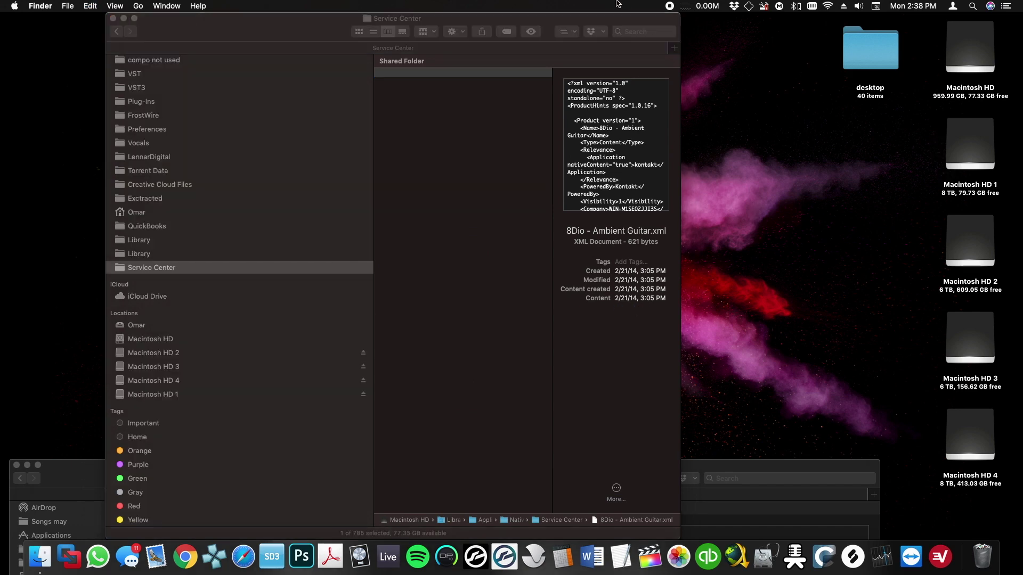
{"action": "left_click_drag", "start_coordinate": [557, 20], "coordinate": [525, 20]}
- Open the desktop copy of 8Dio - Ambient Guitar.xml in TextEdit
{"action": "left_click", "coordinate": [754, 147]}
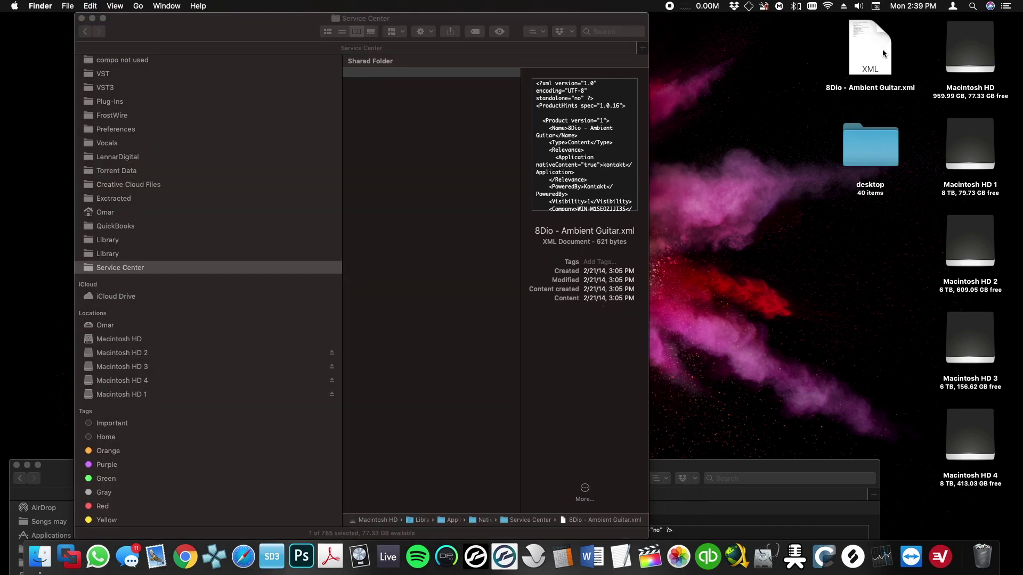
{"action": "left_click_drag", "start_coordinate": [882, 53], "coordinate": [626, 563]}
{"action": "left_click_drag", "start_coordinate": [164, 75], "coordinate": [76, 87]}
- Open the Deluxe .nicnt beside the 8Dio document and select its XML block
{"action": "left_click", "coordinate": [160, 23]}
{"action": "scroll", "coordinate": [181, 94], "scroll_direction": "up", "scroll_amount": 5}
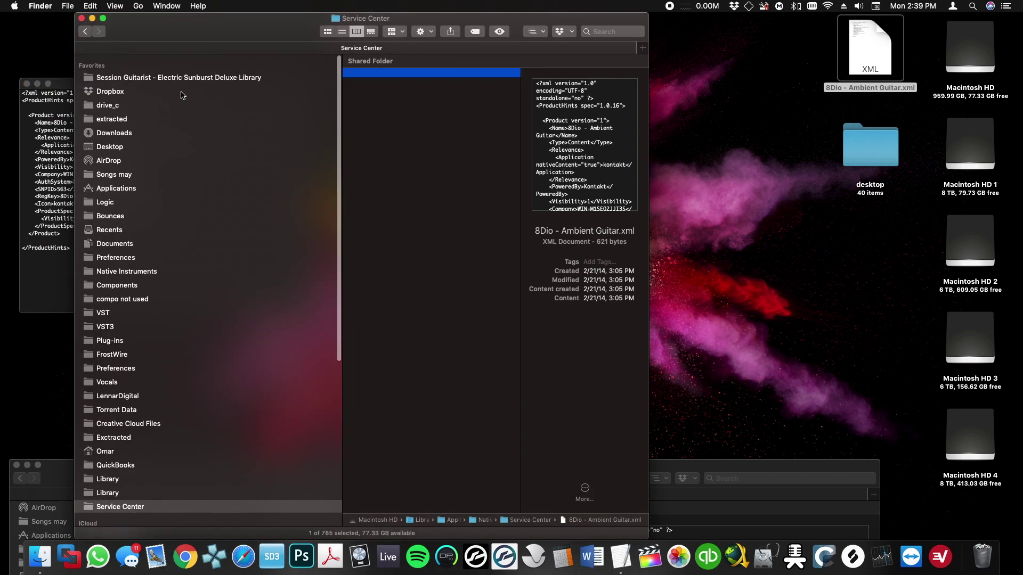
{"action": "left_click", "coordinate": [261, 77]}
{"action": "left_click_drag", "start_coordinate": [227, 27], "coordinate": [497, 6]}
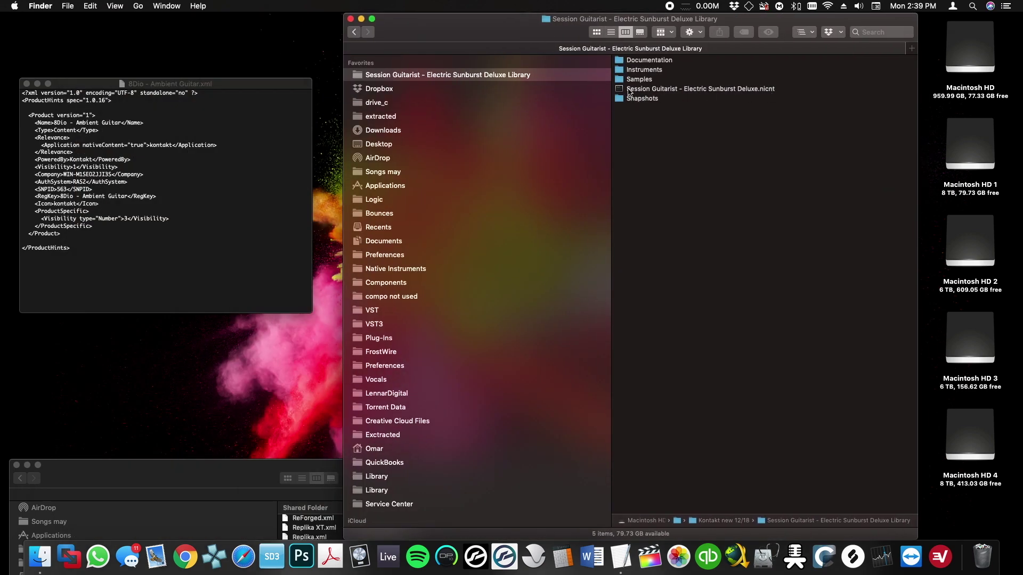
{"action": "left_click_drag", "start_coordinate": [621, 89], "coordinate": [621, 557]}
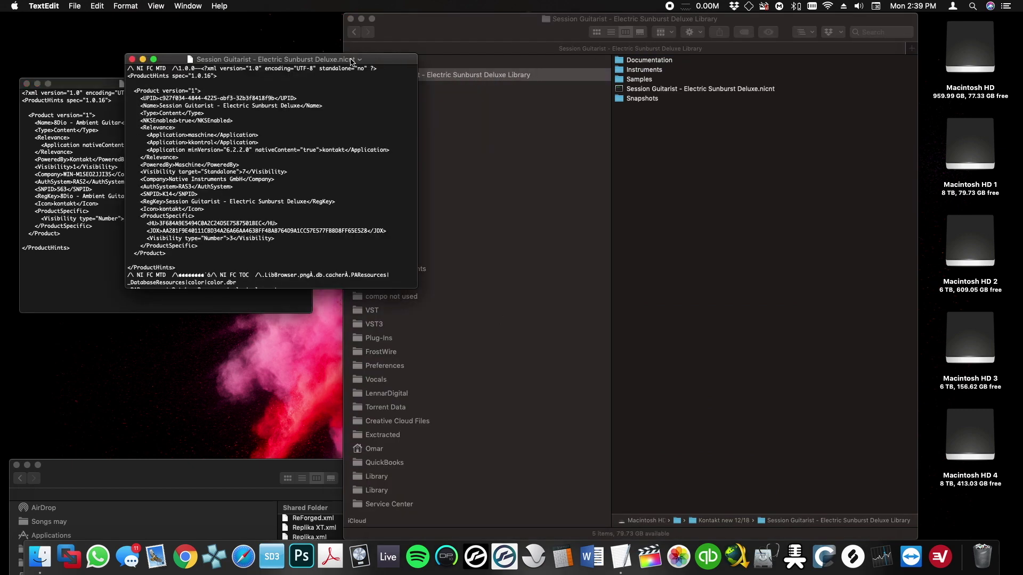
{"action": "left_click_drag", "start_coordinate": [351, 61], "coordinate": [571, 63]}
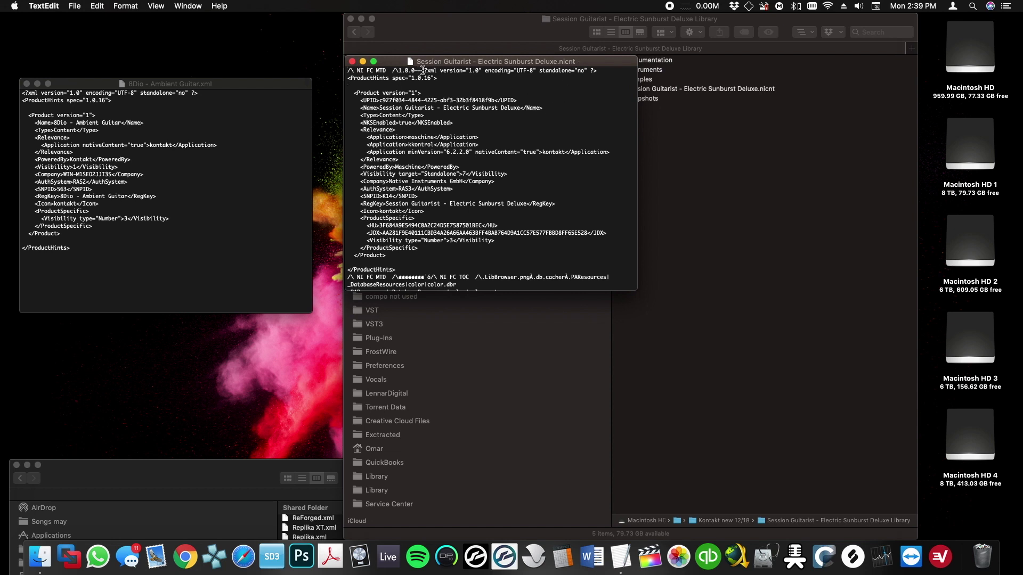
{"action": "left_click_drag", "start_coordinate": [422, 70], "coordinate": [400, 263]}
{"action": "key", "text": "super+c"}
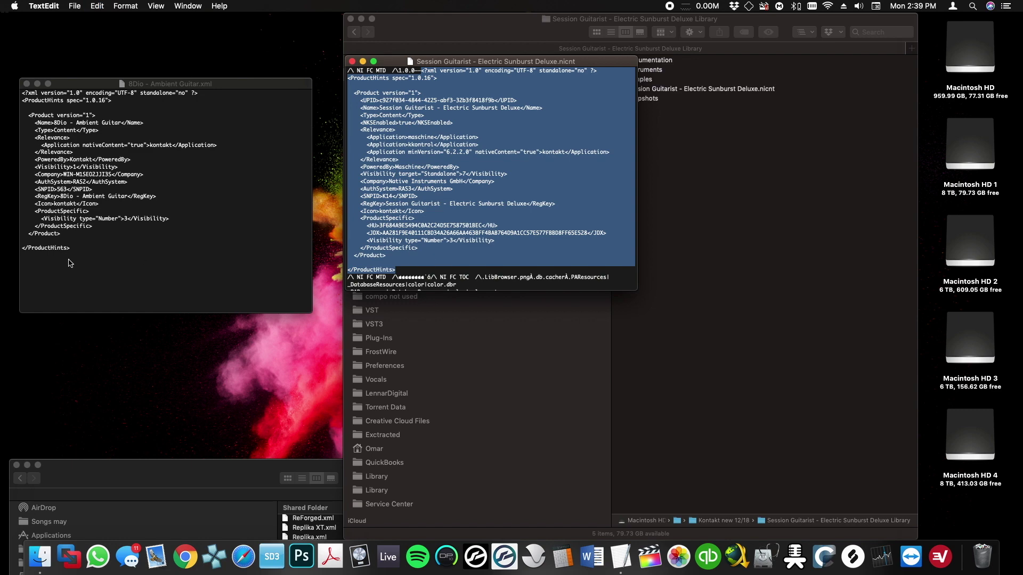
- Replace all of the 8Dio XML with the pasted Session Guitarist block and save
{"action": "left_click_drag", "start_coordinate": [105, 257], "coordinate": [2, 72]}
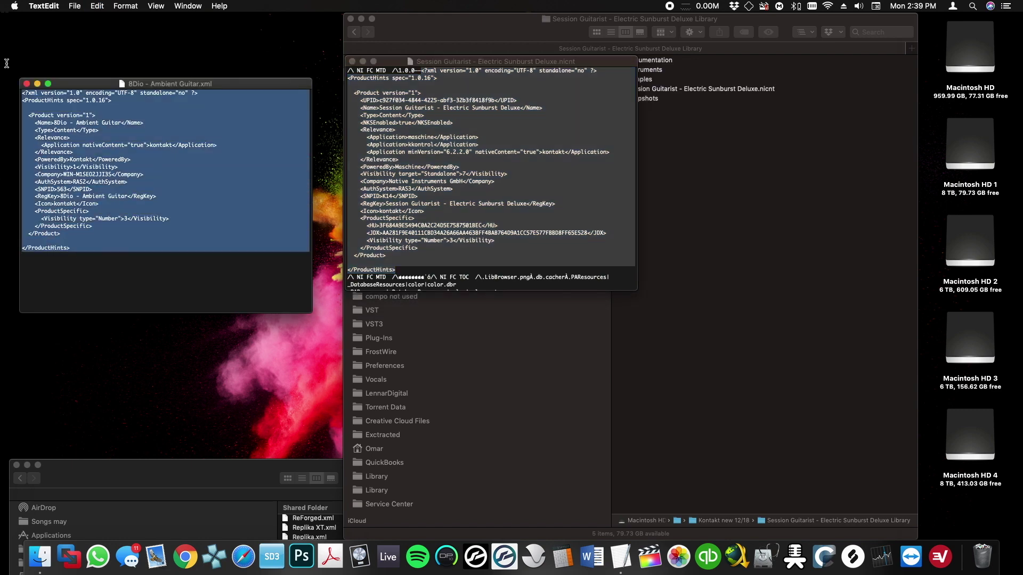
{"action": "key", "text": "BackSpace"}
{"action": "key", "text": "super+v"}
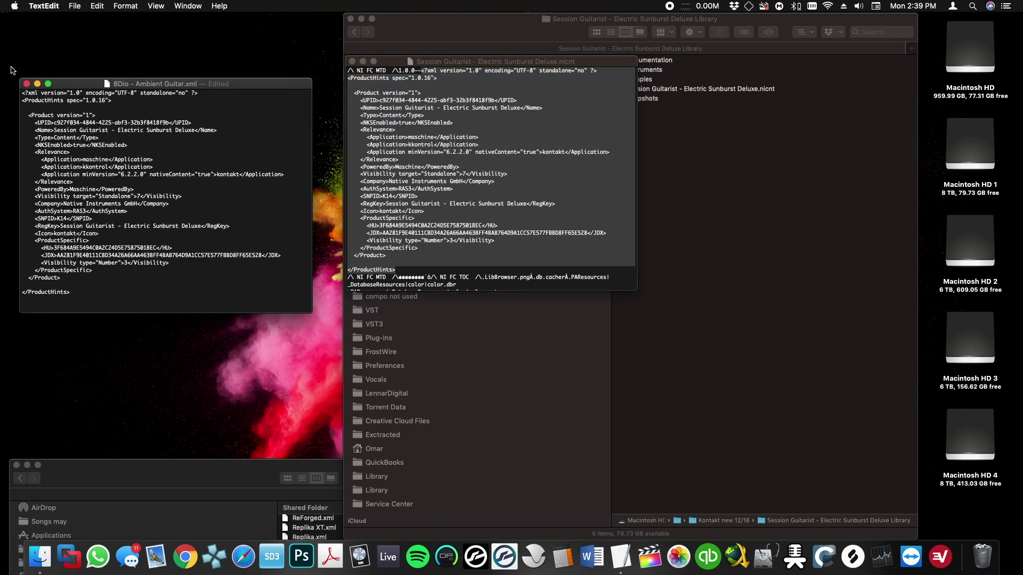
{"action": "left_click", "coordinate": [75, 5]}
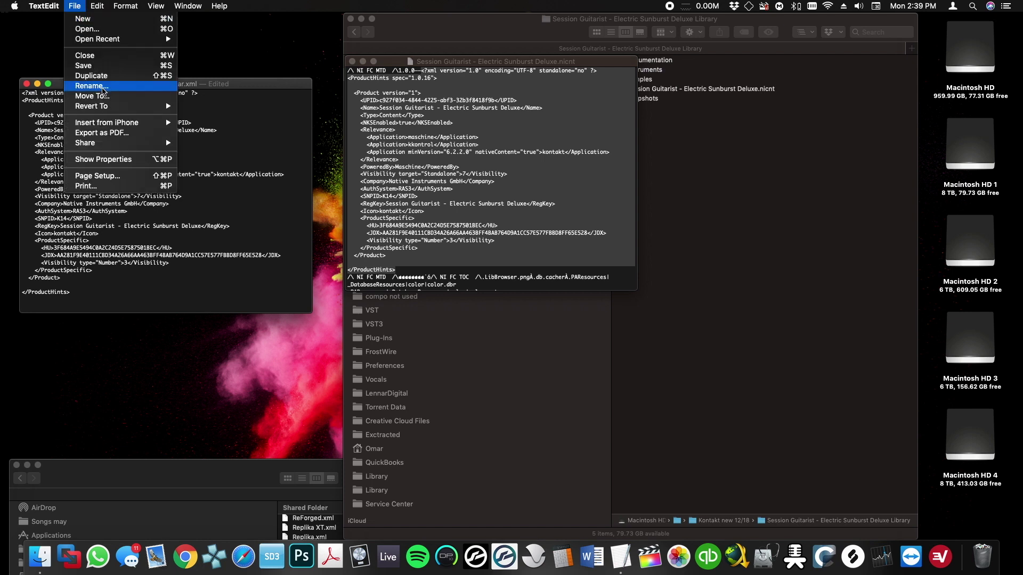
{"action": "left_click", "coordinate": [98, 68]}
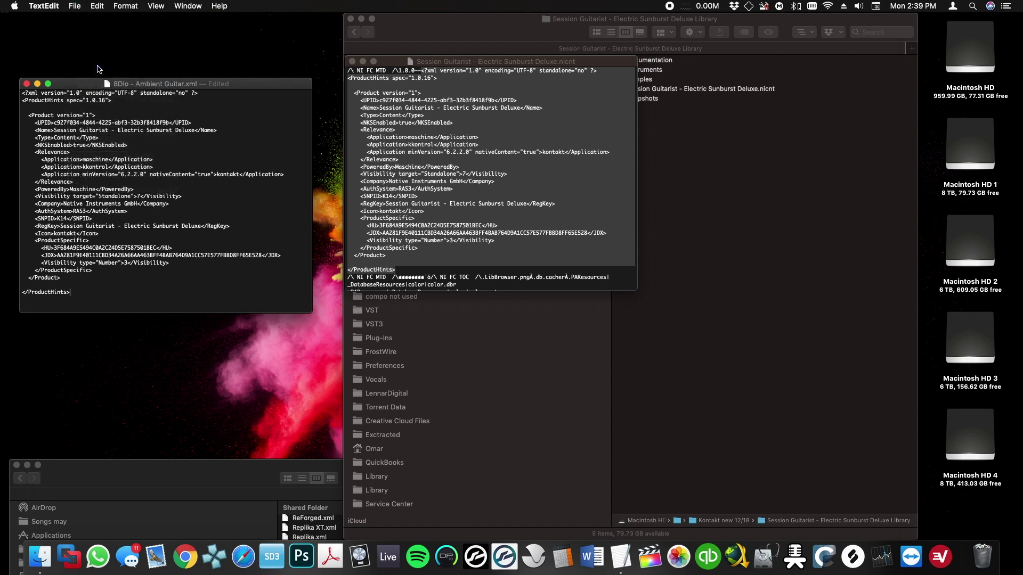
- Close the 8Dio and .nicnt documents and move Finder aside to uncover the desktop
{"action": "left_click", "coordinate": [26, 84]}
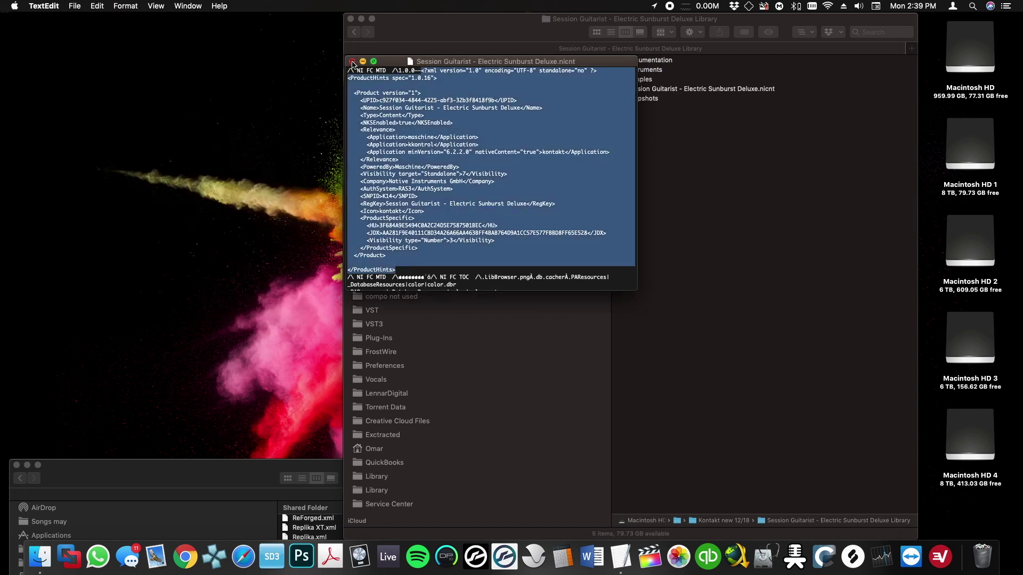
{"action": "left_click", "coordinate": [351, 62]}
{"action": "left_click_drag", "start_coordinate": [469, 33], "coordinate": [261, 33]}
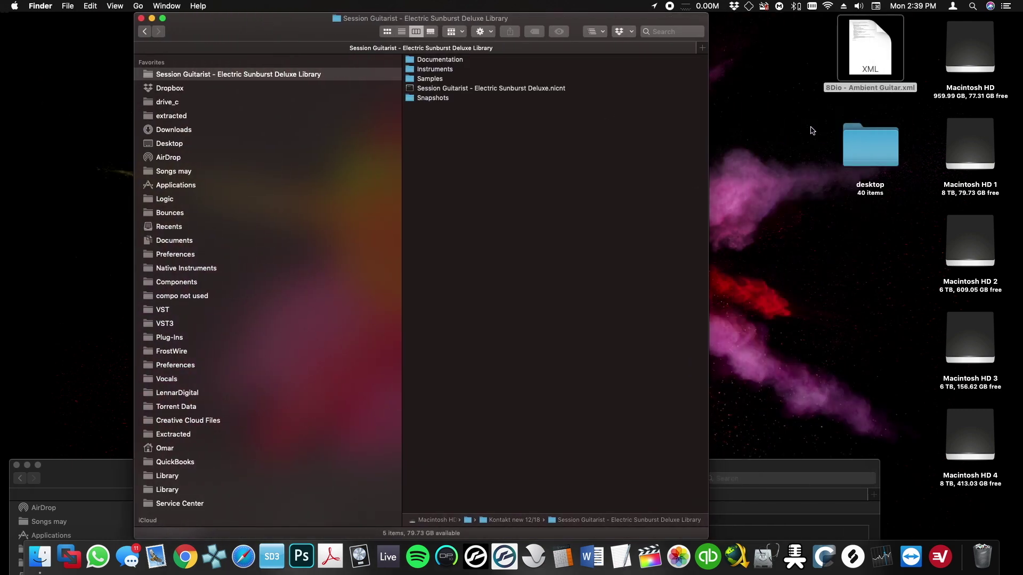
- Rename the desktop XML to Session Guitarist - Electric Sunburst Deluxe.xml using the .nicnt file's name
{"action": "left_click", "coordinate": [870, 53]}
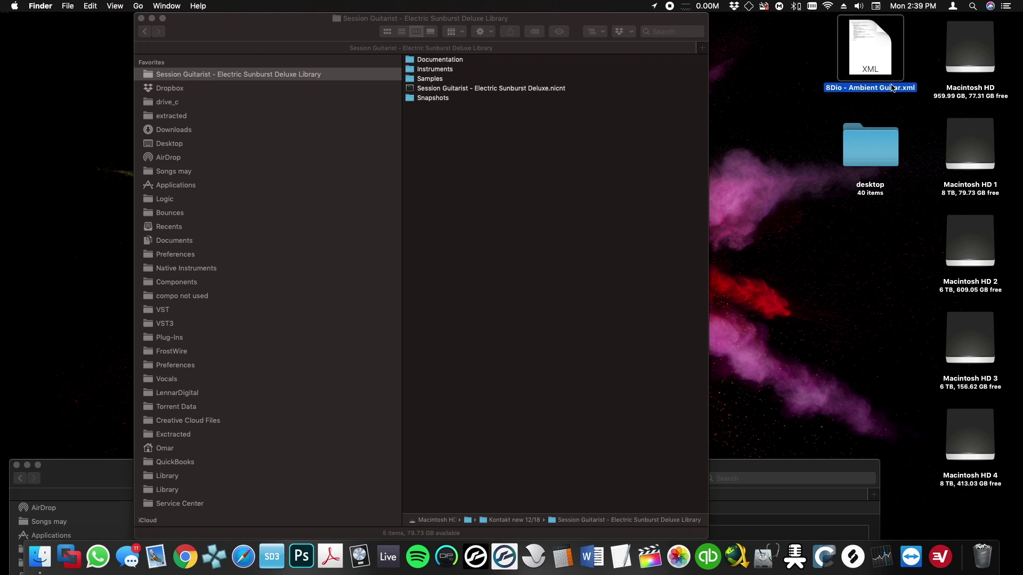
{"action": "left_click", "coordinate": [335, 75]}
{"action": "left_click", "coordinate": [526, 90]}
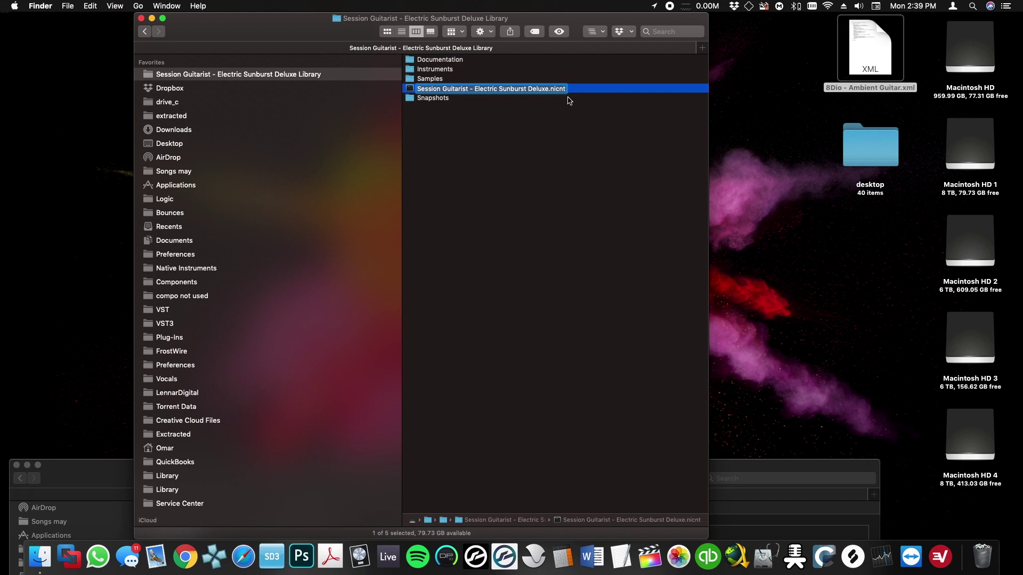
{"action": "key", "text": "Return"}
{"action": "left_click", "coordinate": [870, 52]}
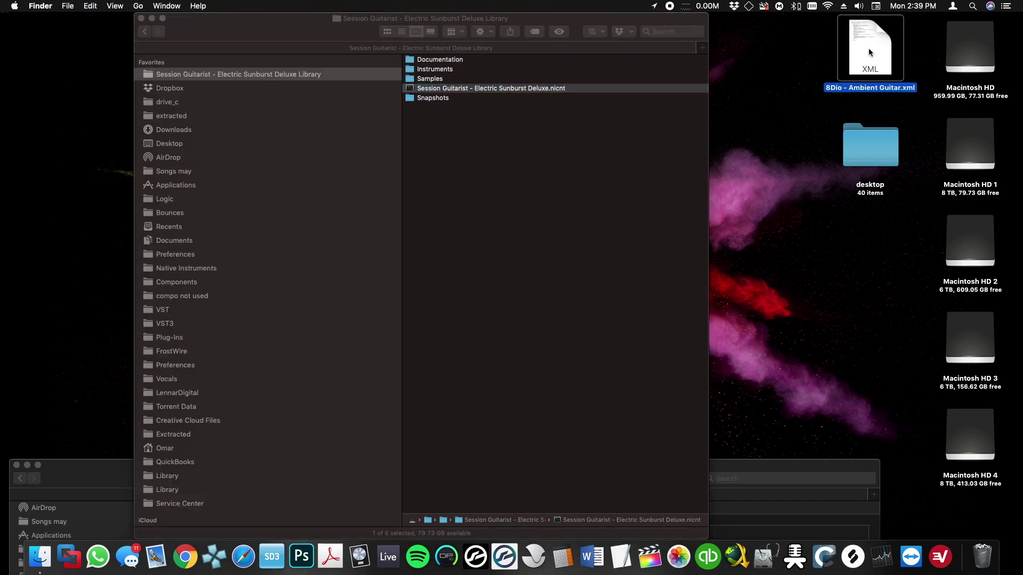
{"action": "type", "text": "Session Guitarist - Electric Sunburst Deluxe.nicnt"}
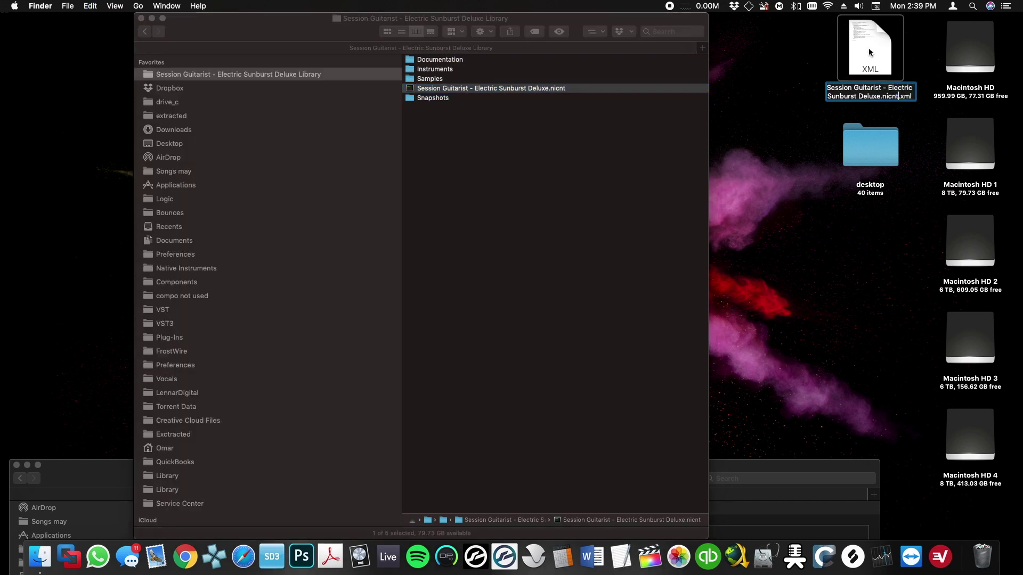
{"action": "key", "text": "BackSpace"}
{"action": "key", "text": "BackSpace"}
{"action": "key", "text": "BackSpace"}
{"action": "key", "text": "BackSpace"}
{"action": "key", "text": "BackSpace"}
{"action": "key", "text": "BackSpace"}
{"action": "key", "text": "Return"}
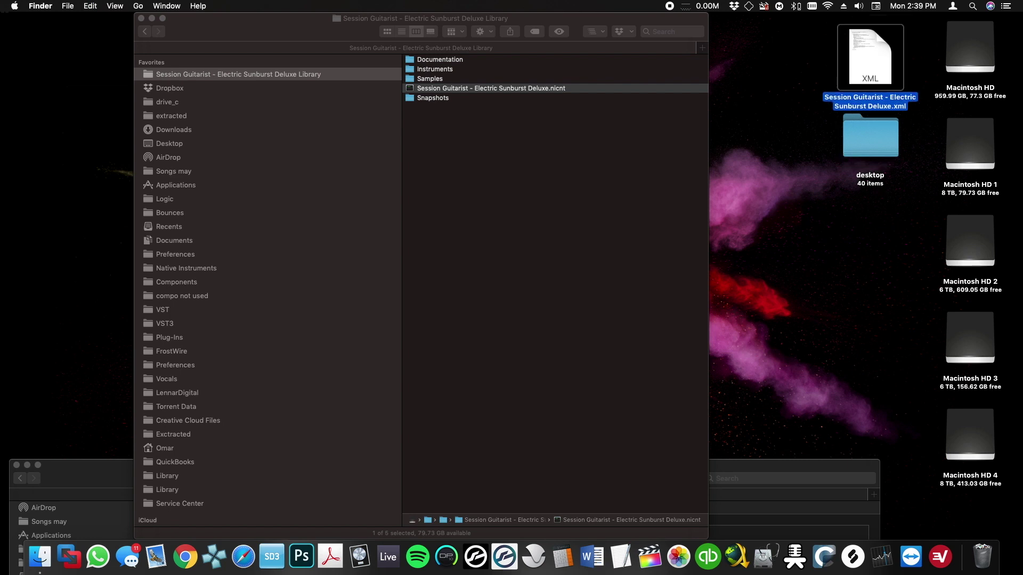
- Move the renamed XML into the Service Center folder
{"action": "scroll", "coordinate": [211, 437], "scroll_direction": "down", "scroll_amount": 3}
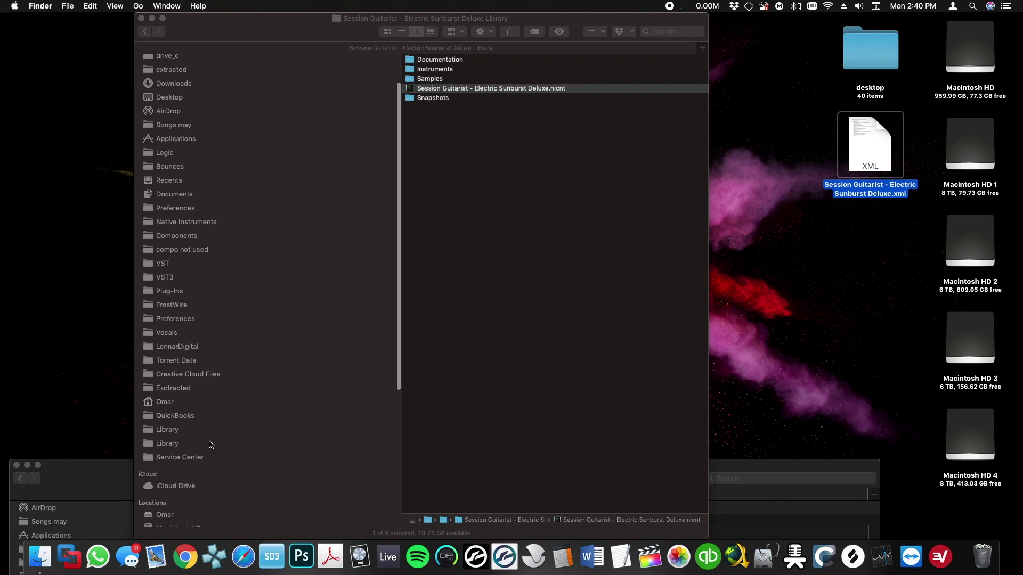
{"action": "left_click", "coordinate": [213, 458]}
{"action": "left_click", "coordinate": [220, 457]}
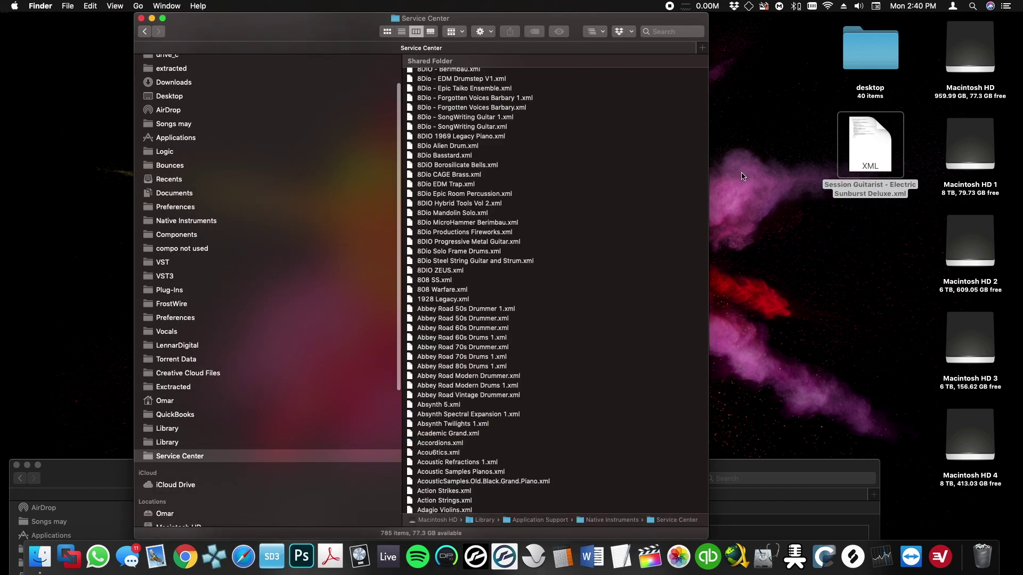
{"action": "left_click_drag", "start_coordinate": [865, 140], "coordinate": [544, 170]}
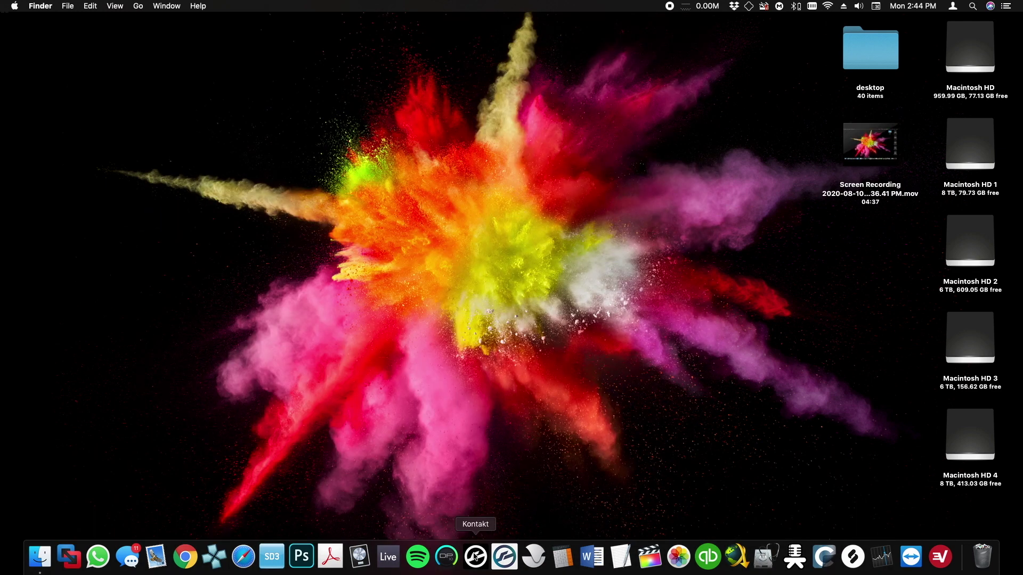
- Relaunch Kontakt and confirm Session Guitarist – Electric Sunburst Deluxe appears under Libraries
{"action": "left_click", "coordinate": [475, 557]}
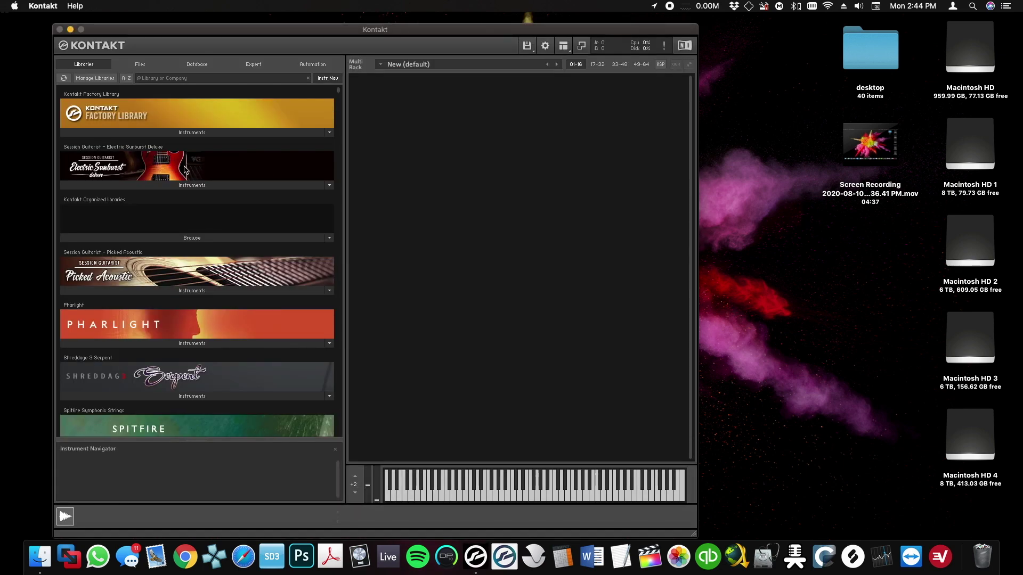
{"action": "left_click_drag", "start_coordinate": [208, 29], "coordinate": [264, 29]}
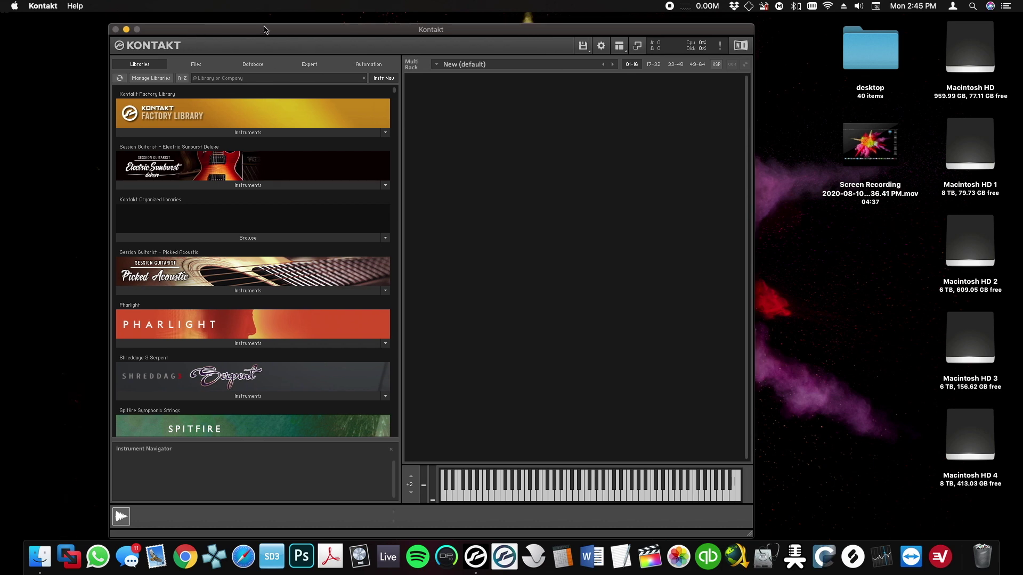